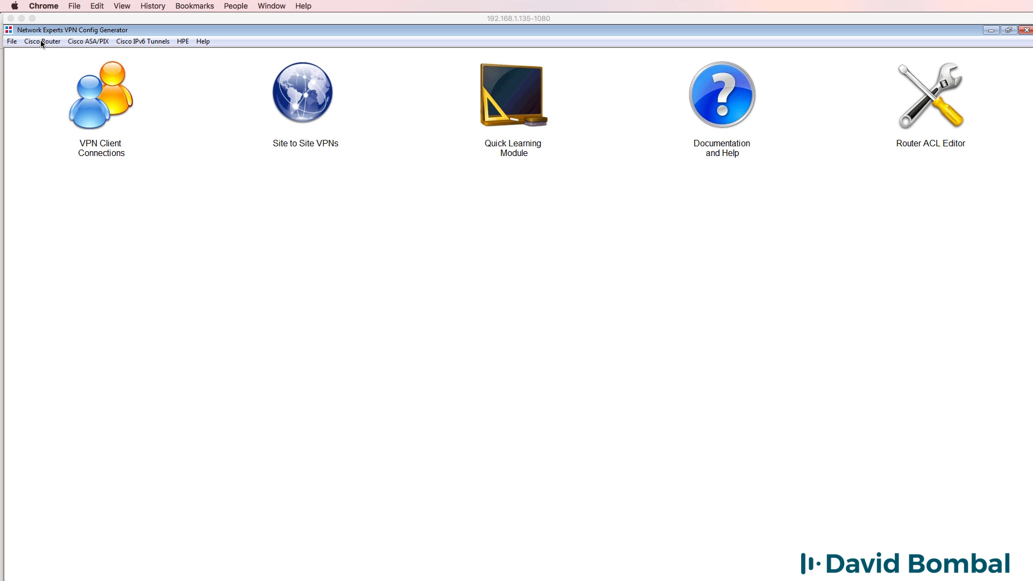
Step: Open the DMVPN GRE & IPSec Tunnels Full Mesh form under Cisco Router site-to-site VPNs
click(41, 42)
mouse_move(71, 50)
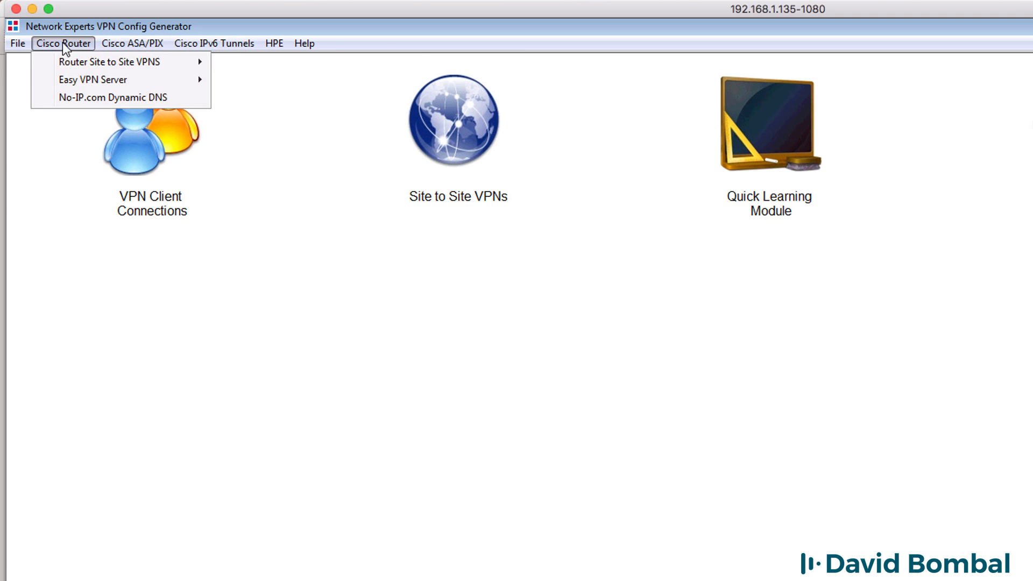
mouse_move(323, 97)
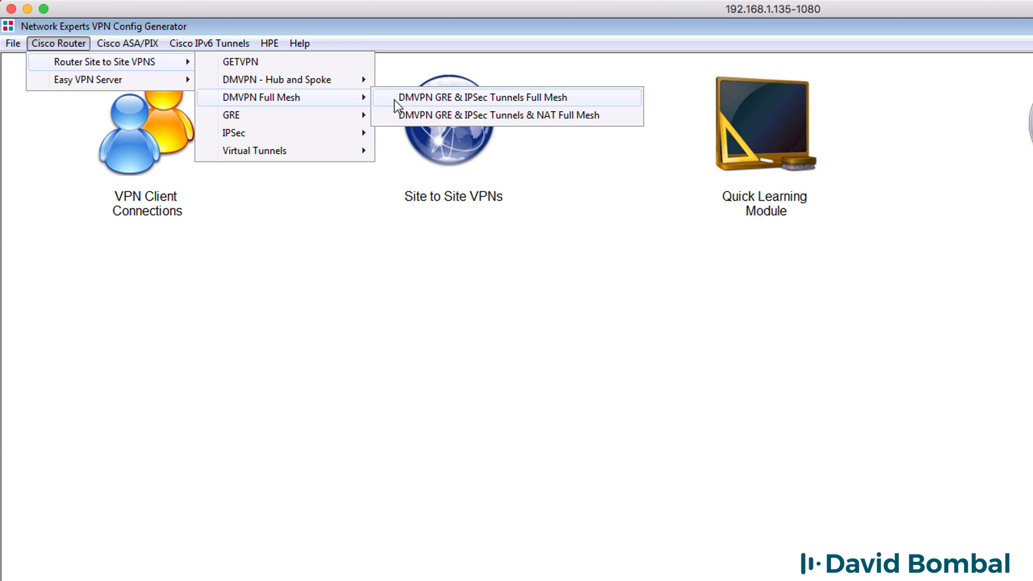
click(395, 100)
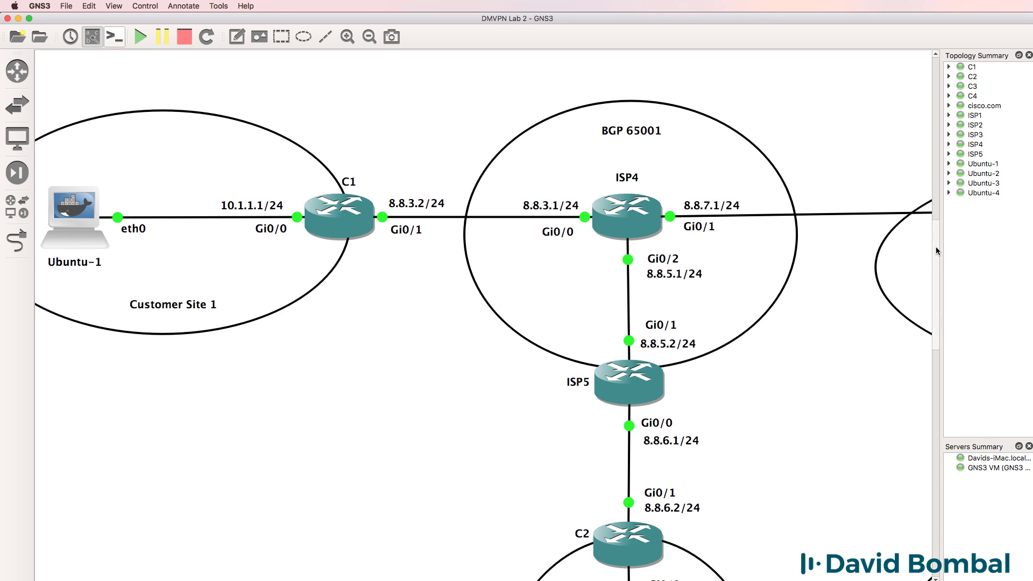
Step: Name the hub router C1 with outside IP address 8.8.3.2
drag(936, 248, 937, 273)
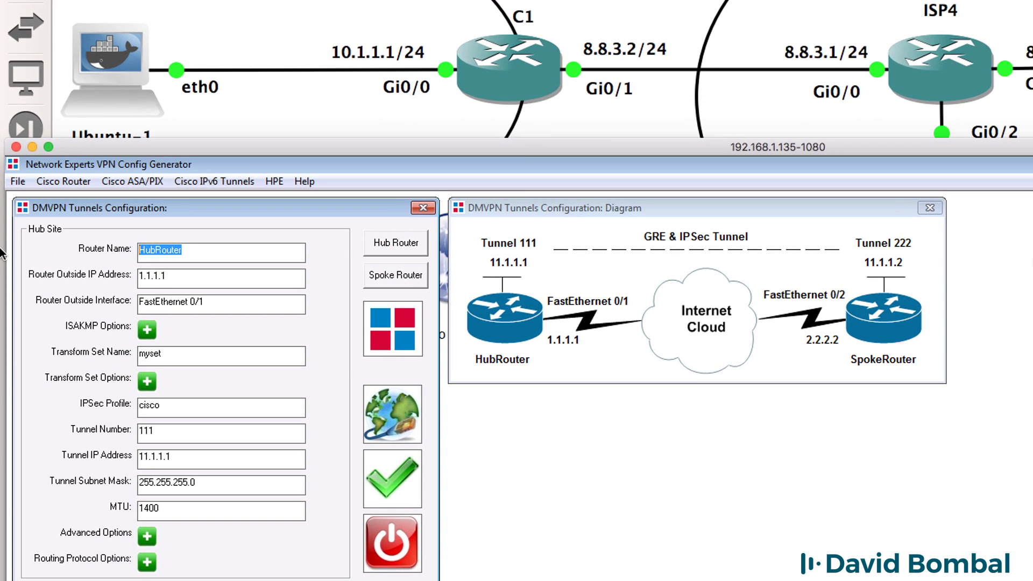
text(C1)
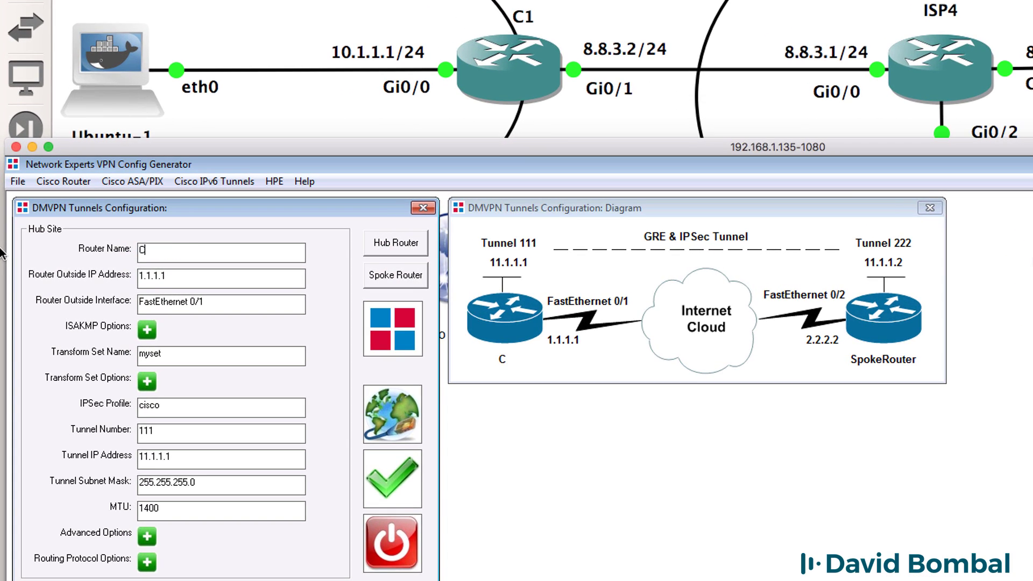
key(Tab)
text(8.8.3.)
text(2)
key(Delete)
key(Delete)
key(Delete)
key(Delete)
key(Delete)
key(Delete)
key(Delete)
Step: Set spoke router C2's outside IP address to 8.8.6.2
click(410, 279)
key(Tab)
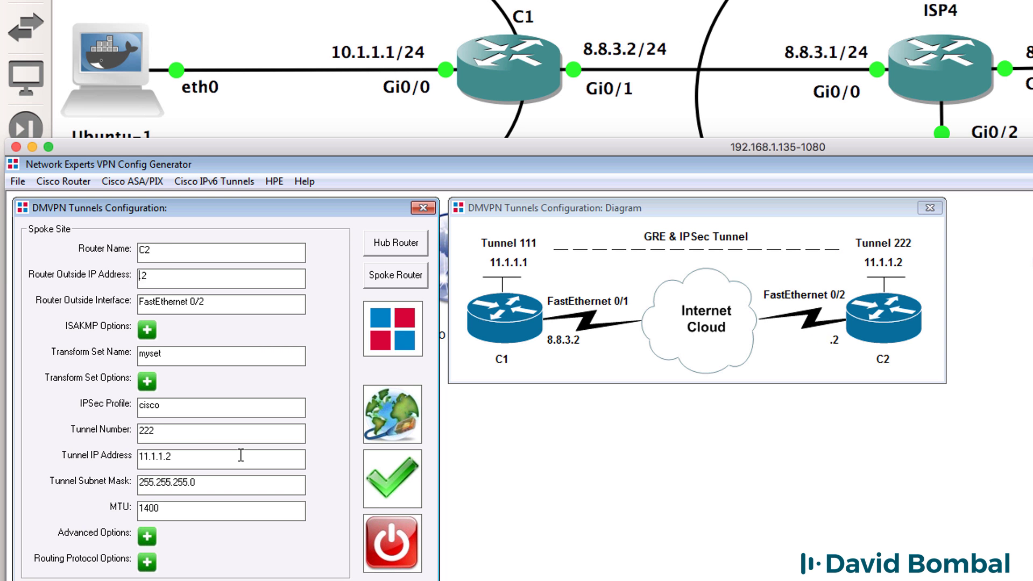
text(8.8.52)
key(BackSpace)
key(BackSpace)
text(6.2)
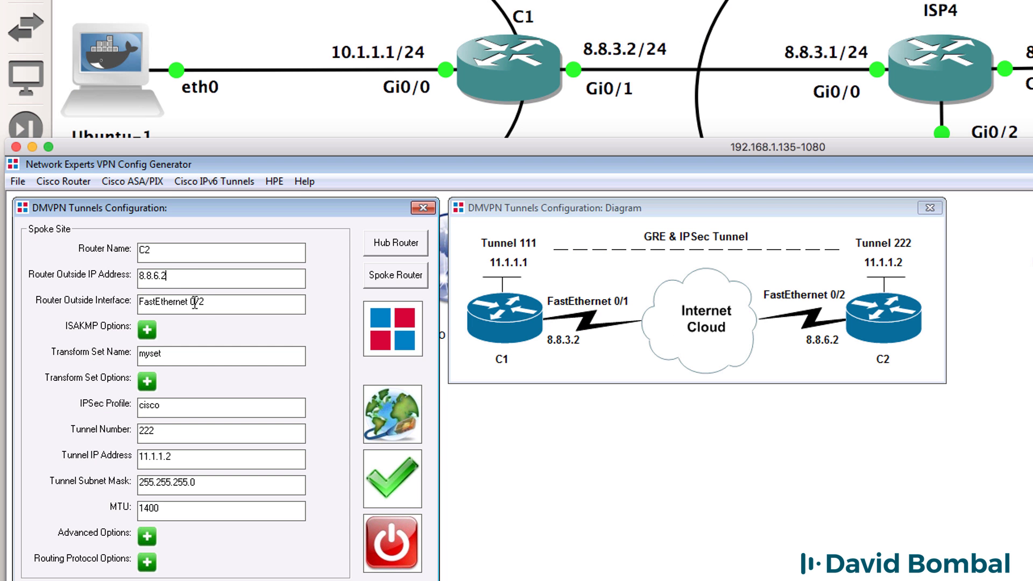
Step: Change the spoke and hub outside interfaces to G0/1
drag(129, 288, 24, 283)
text(G0/2)
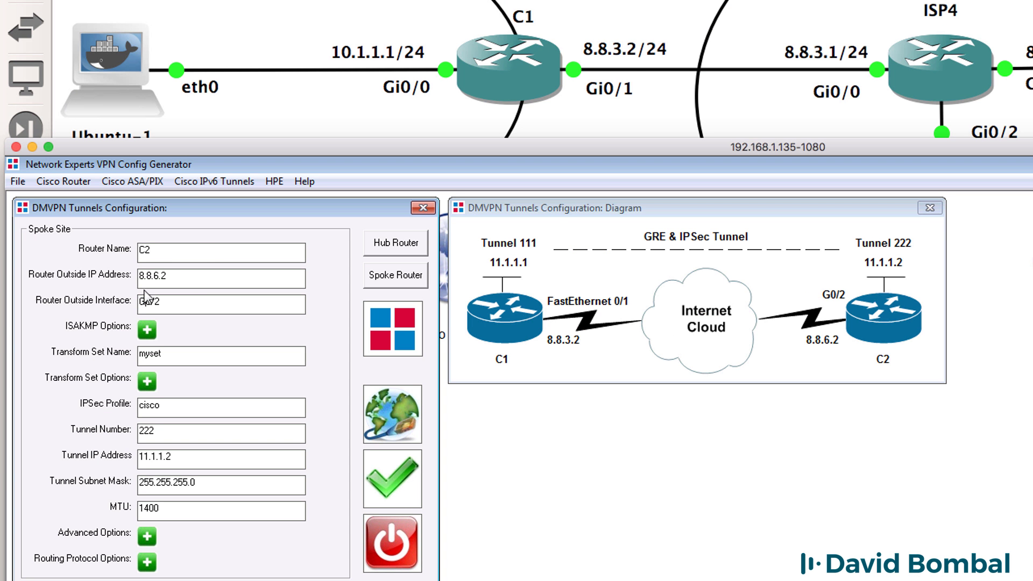
click(177, 306)
key(BackSpace)
text(1)
click(396, 242)
drag(251, 305, 14, 295)
text(G0/)
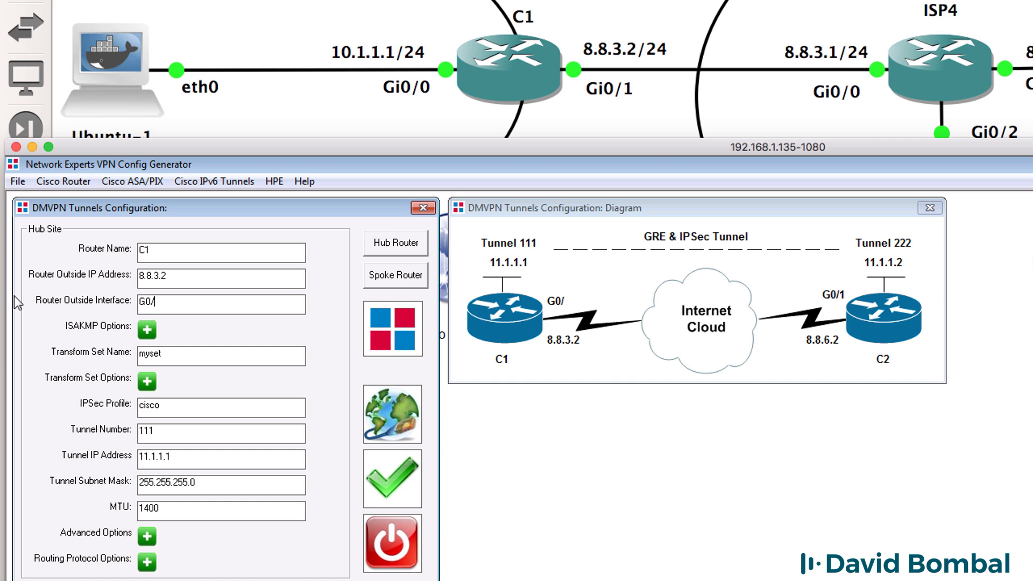
text(1)
Step: Set the spoke's tunnel number to 111, matching the hub
drag(205, 466, 38, 454)
drag(226, 438, 101, 442)
click(397, 277)
drag(199, 431, 97, 431)
text(111)
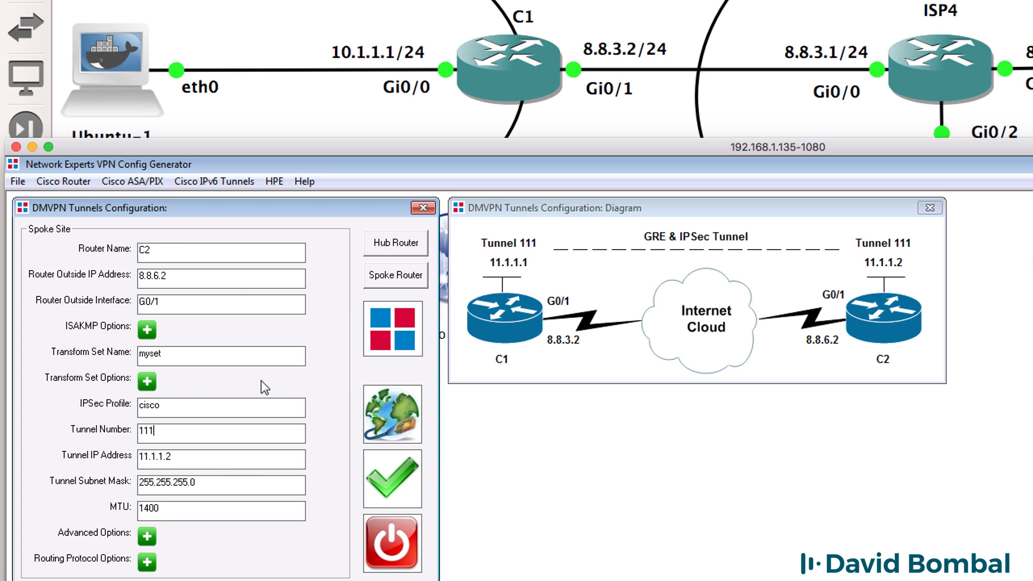
drag(198, 458, 29, 443)
click(399, 243)
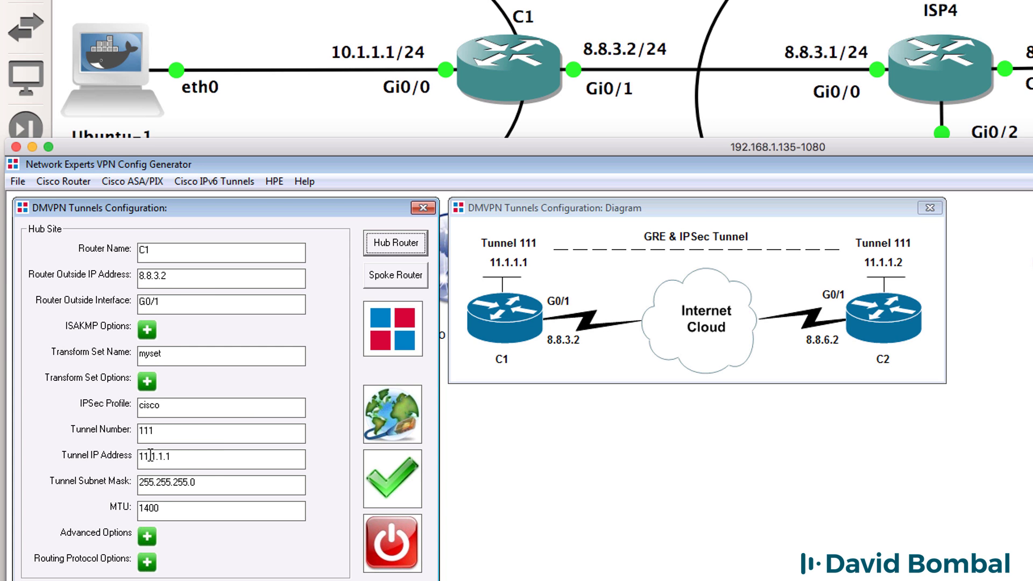
Step: Set tunnel IPs 192.168.1.1 on hub C1 and 192.168.1.2 on spoke C2
double_click(169, 456)
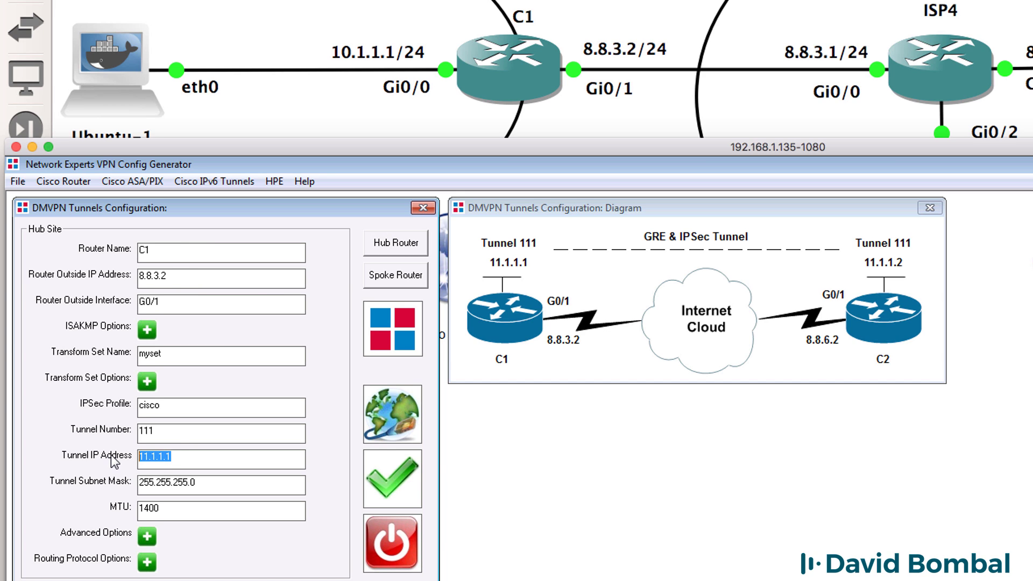
text(192.168.1.1)
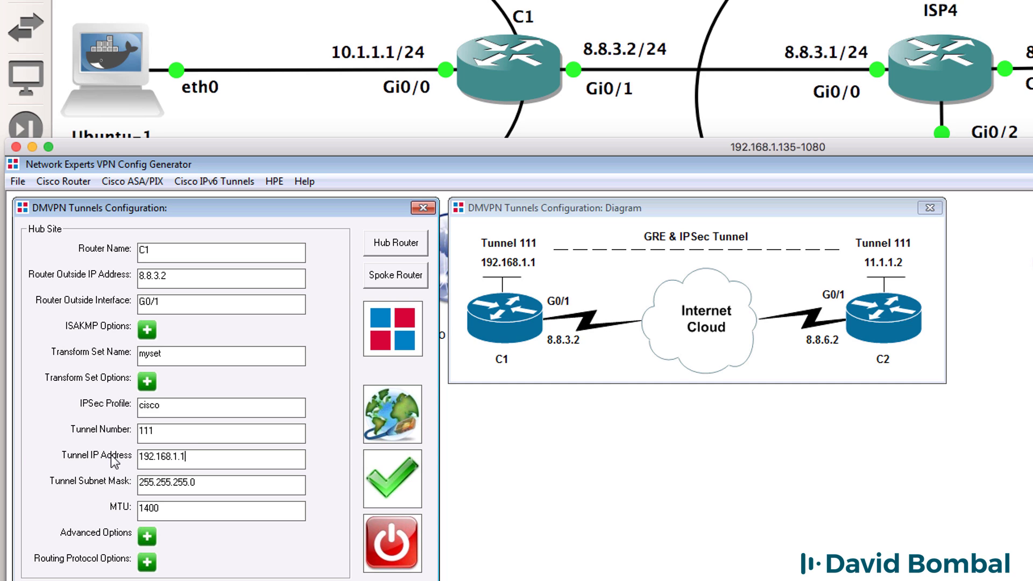
click(397, 275)
key(Tab)
text(182.1)
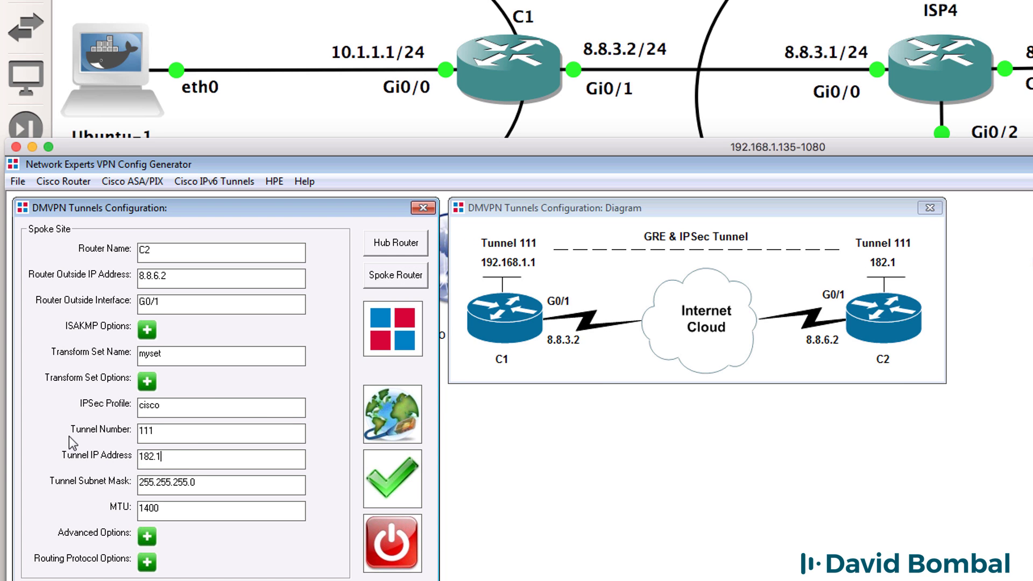
text(68.1.2)
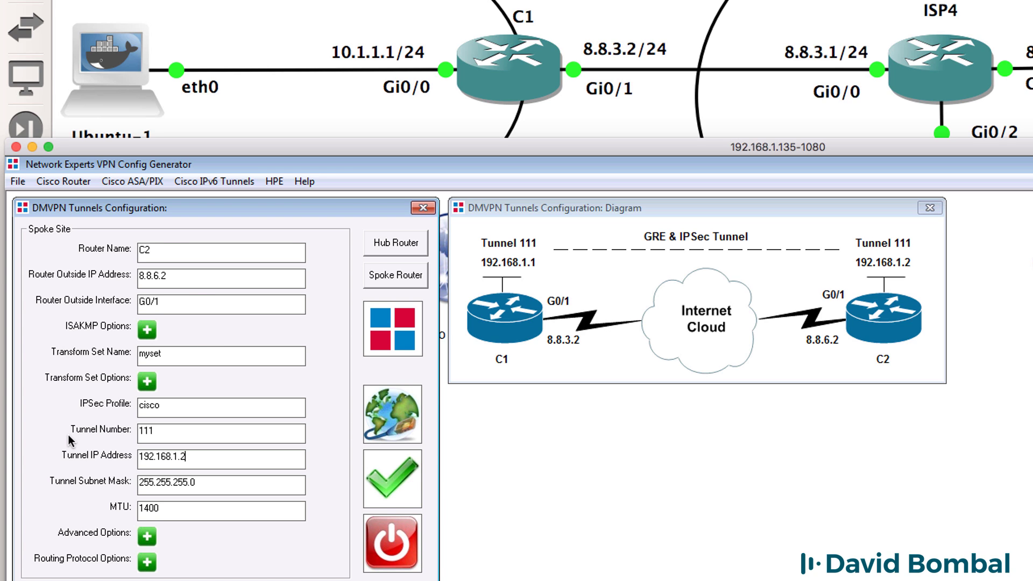
click(382, 241)
click(400, 266)
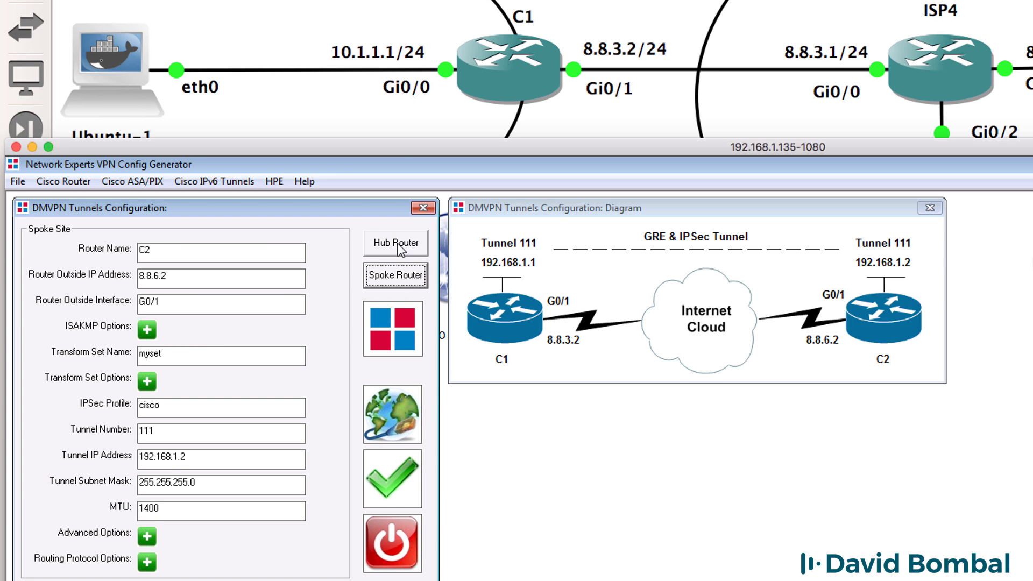
Step: Accept the default ISAKMP pre-shared key and NHRP/GRE advanced options unchanged
click(147, 330)
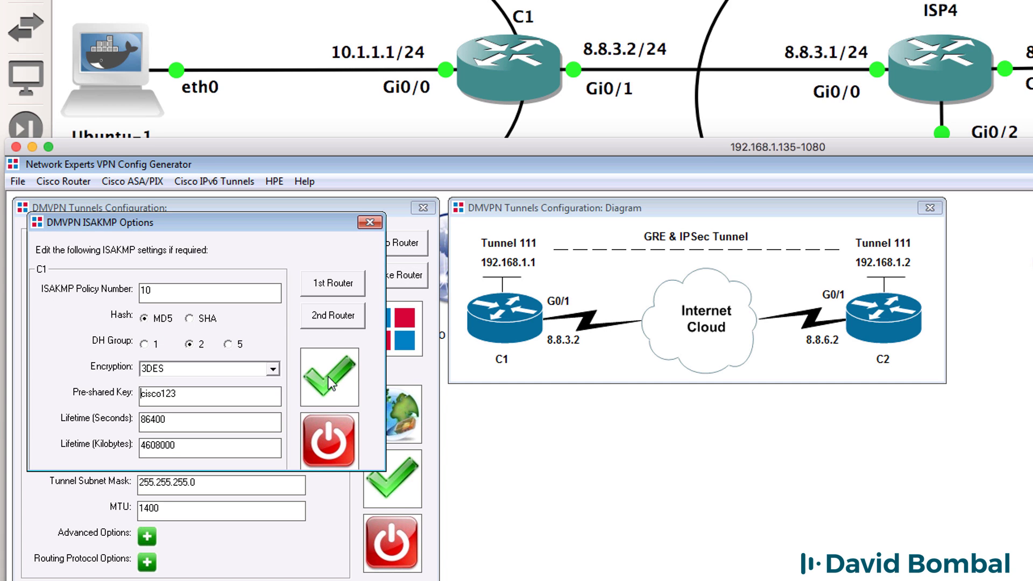
drag(200, 393, 139, 394)
click(308, 380)
click(147, 537)
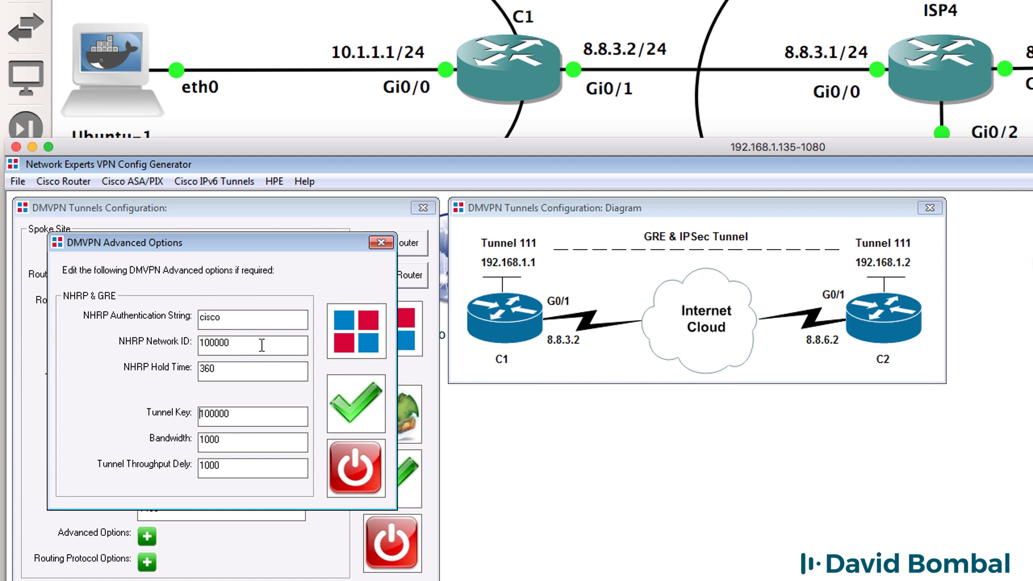
drag(250, 345, 177, 346)
drag(243, 418, 106, 416)
click(347, 401)
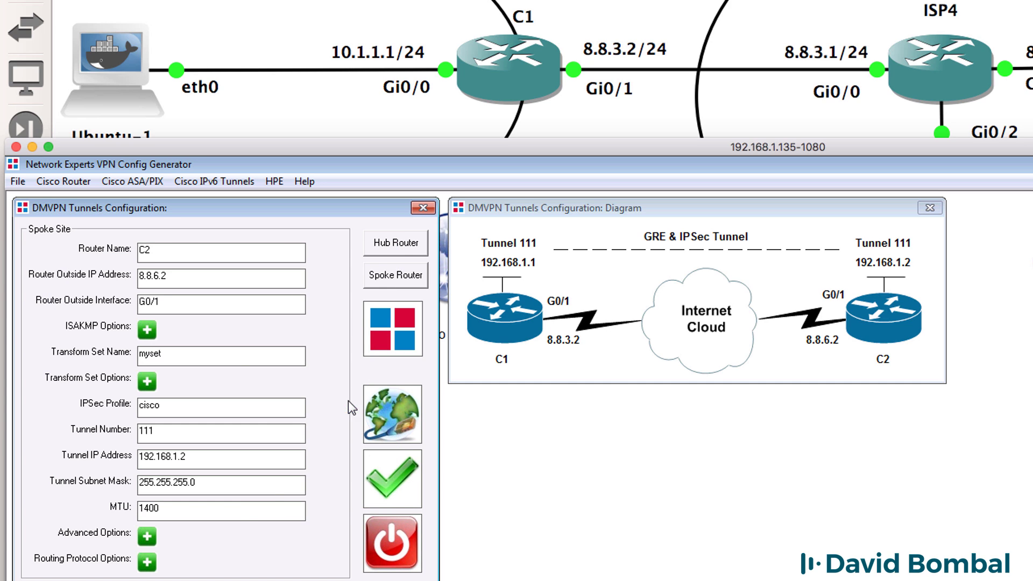
Step: Keep EIGRP AS 100 as the routing protocol and set network 10.0.0.0
click(151, 563)
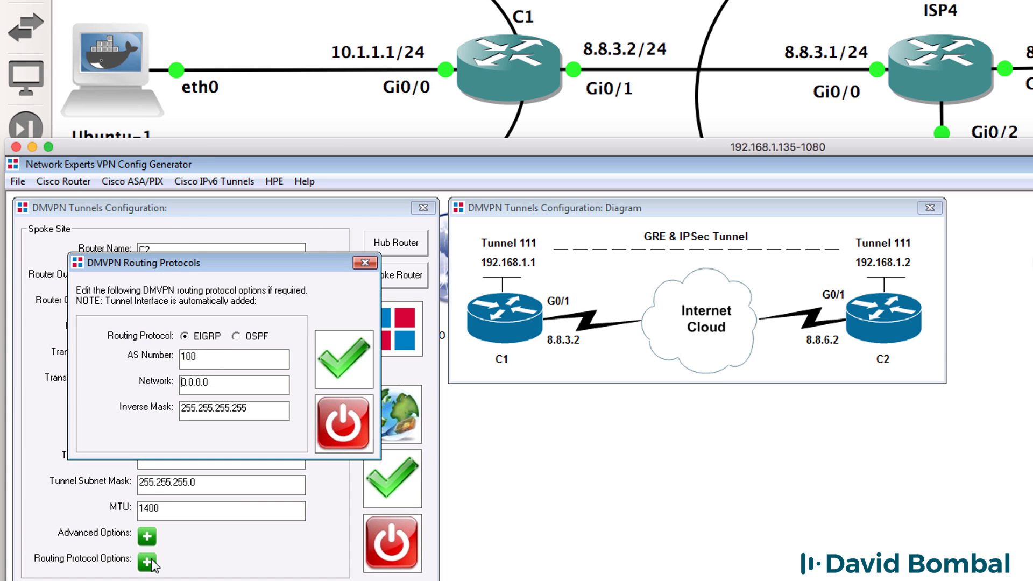
click(251, 339)
click(196, 337)
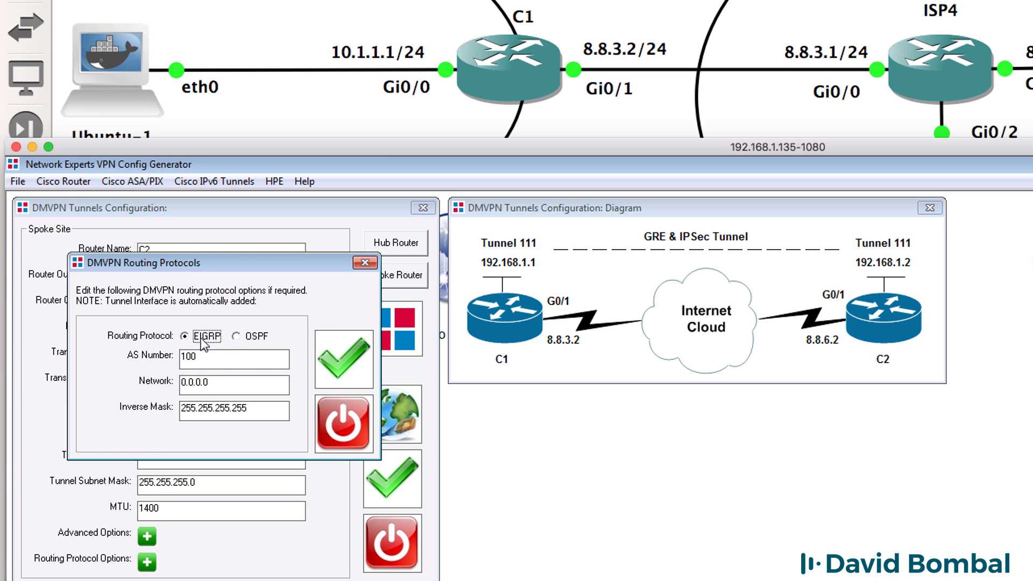
click(188, 381)
key(BackSpace)
text(10)
key(Tab)
text(0)
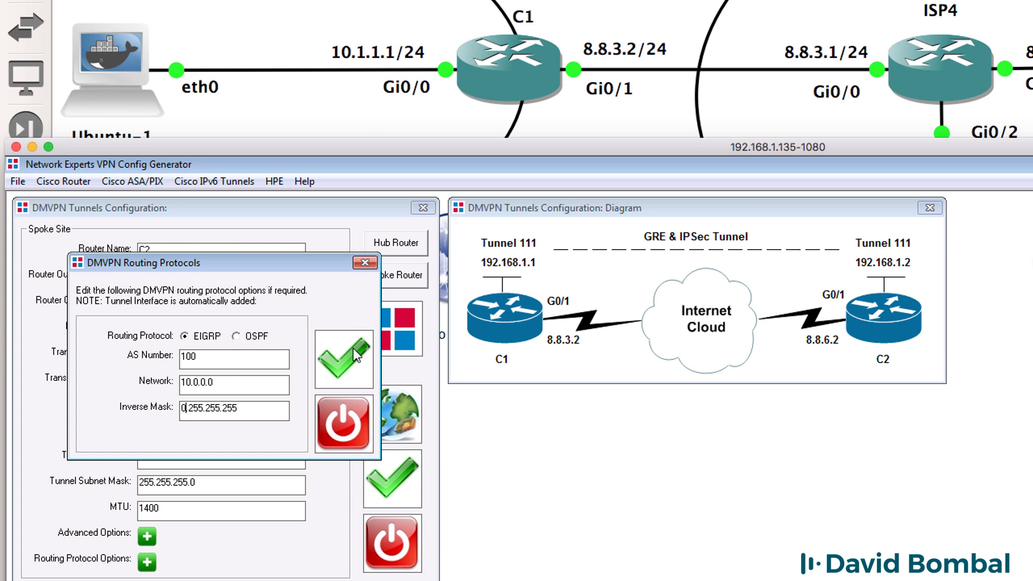
Step: Generate the hub and spoke configs and check the EIGRP networks 192.168.1.1 and 10.0.0.0
click(337, 362)
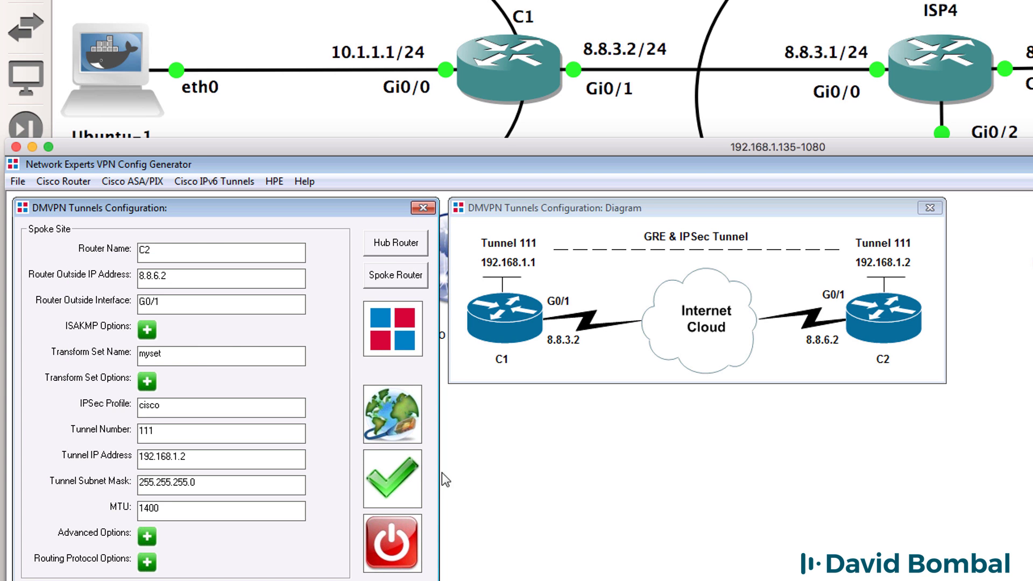
click(410, 475)
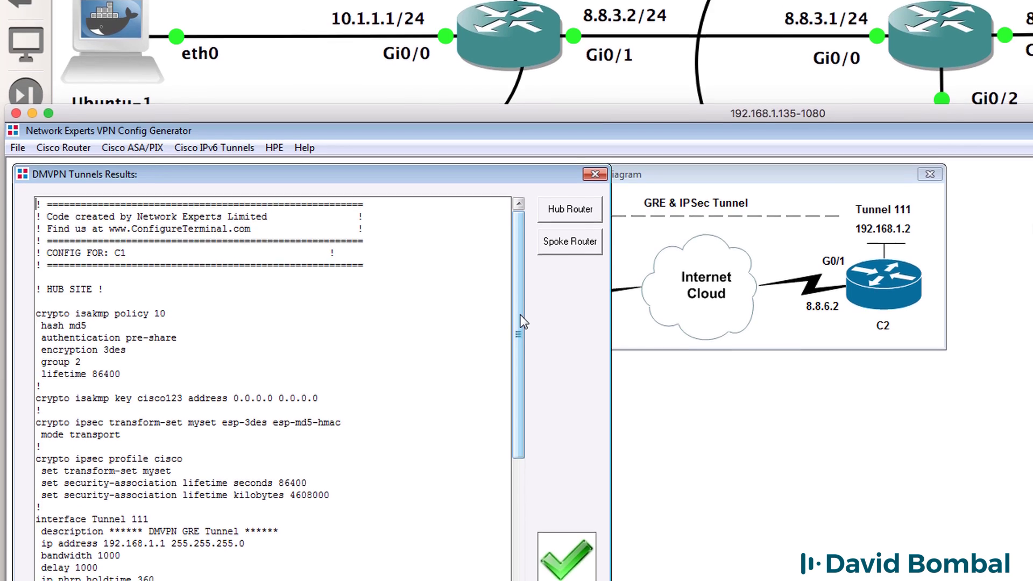
drag(518, 387, 519, 519)
drag(37, 517, 202, 516)
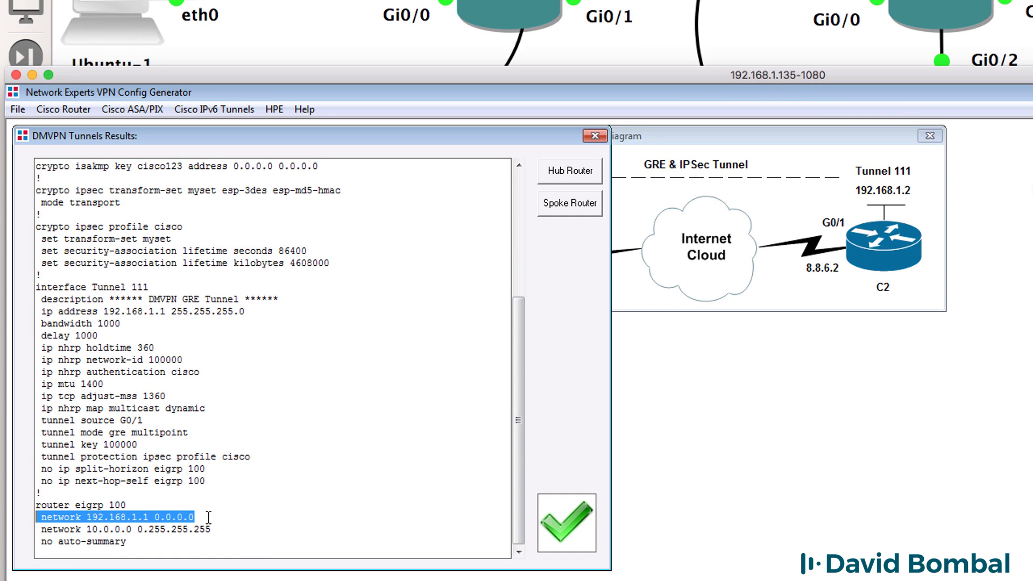
drag(217, 530, 2, 531)
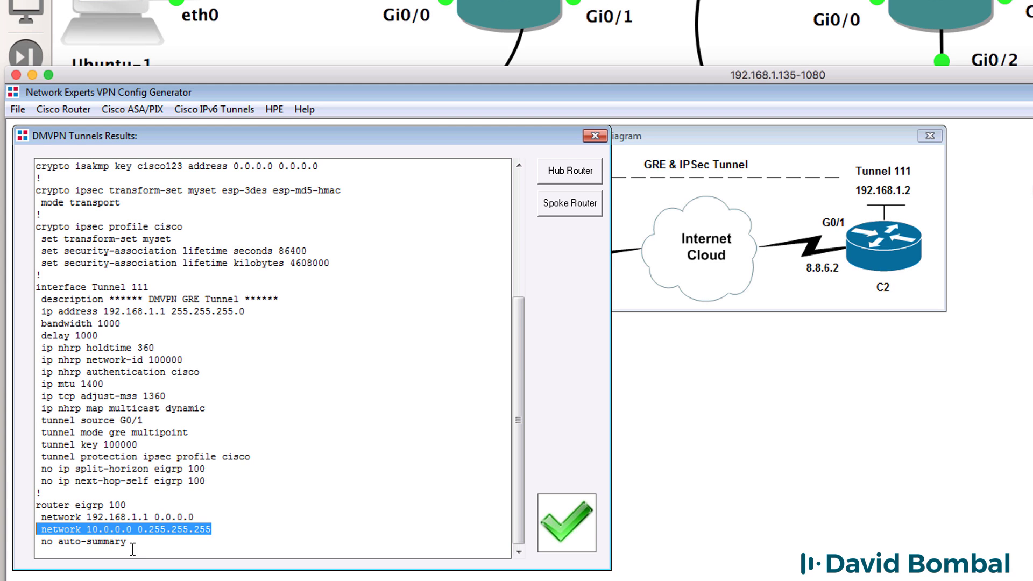
drag(129, 544, 22, 505)
scroll(258, 403, up, 5)
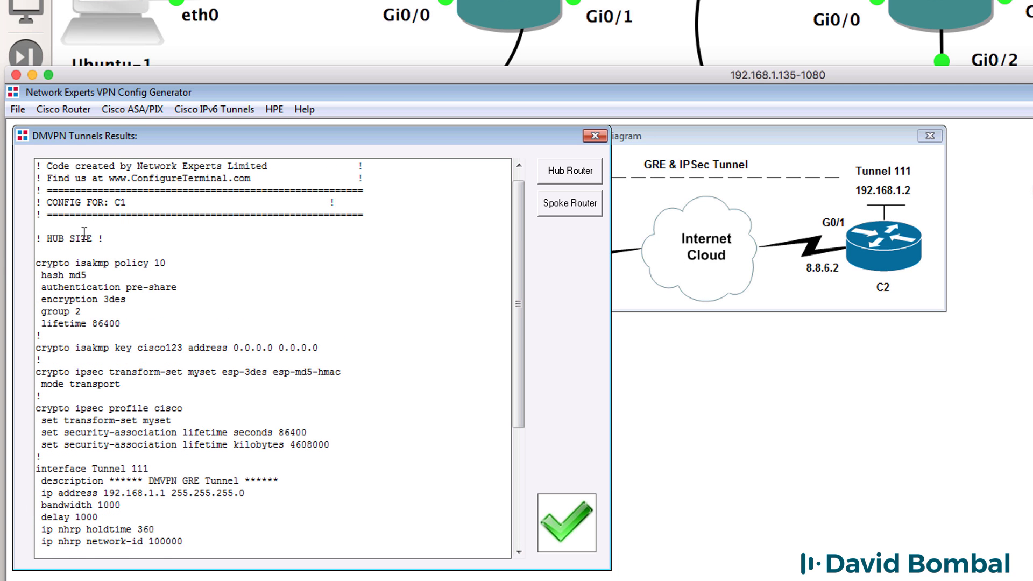
Step: Compare the hub and spoke tunnel ip address lines in the generated results
drag(104, 237, 333, 459)
click(60, 263)
scroll(317, 447, down, 4)
drag(108, 311, 280, 528)
click(250, 409)
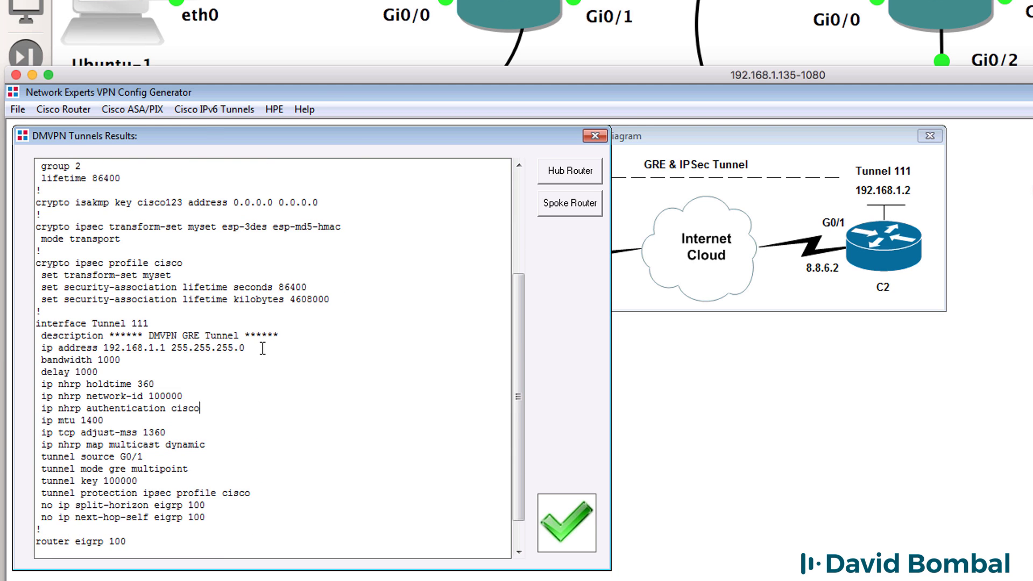
drag(262, 349, 2, 353)
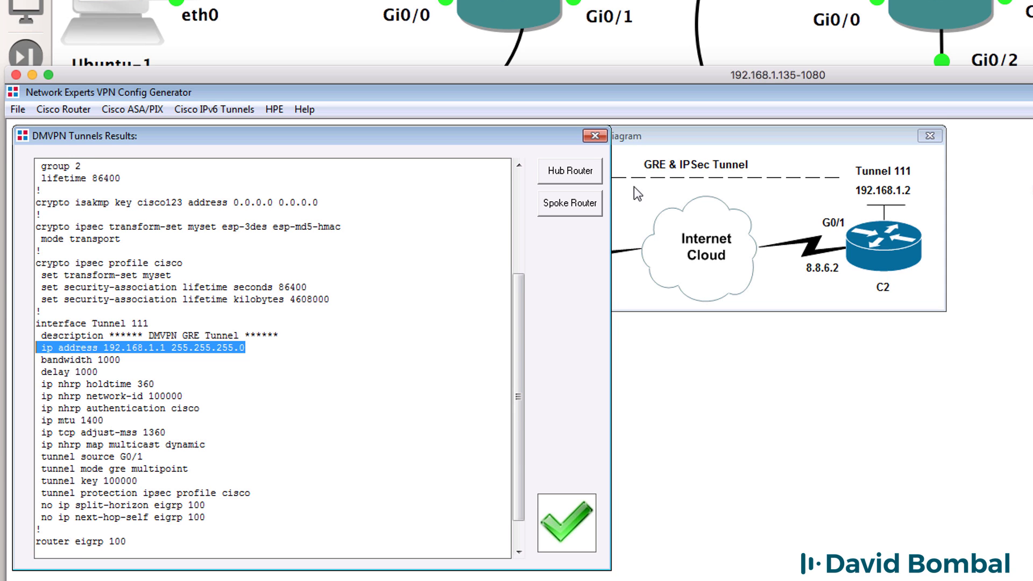
click(557, 207)
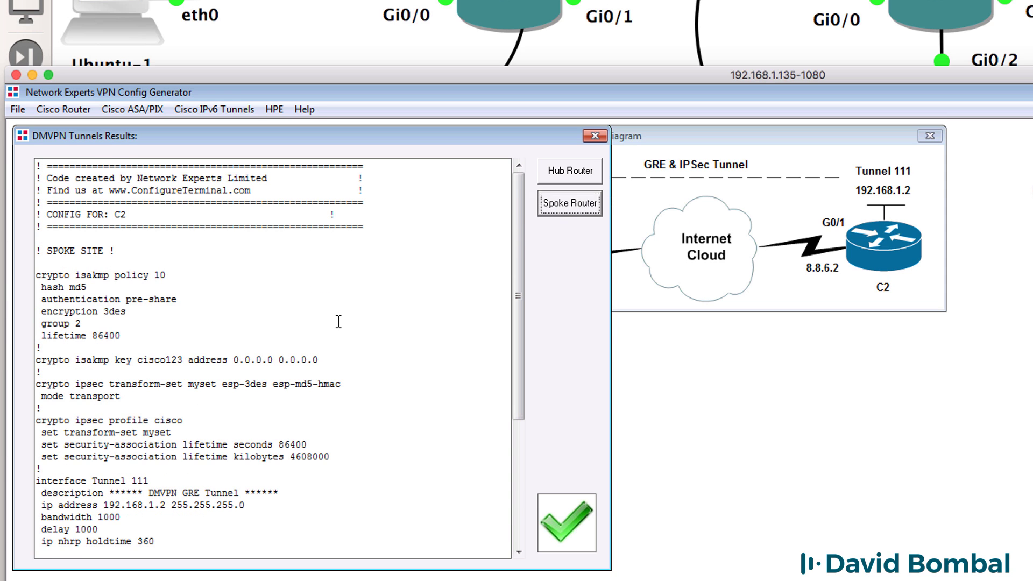
scroll(262, 334, down, 5)
drag(259, 324, 3, 323)
Step: Select the hub's interface Tunnel 111 through EIGRP configuration lines
click(570, 172)
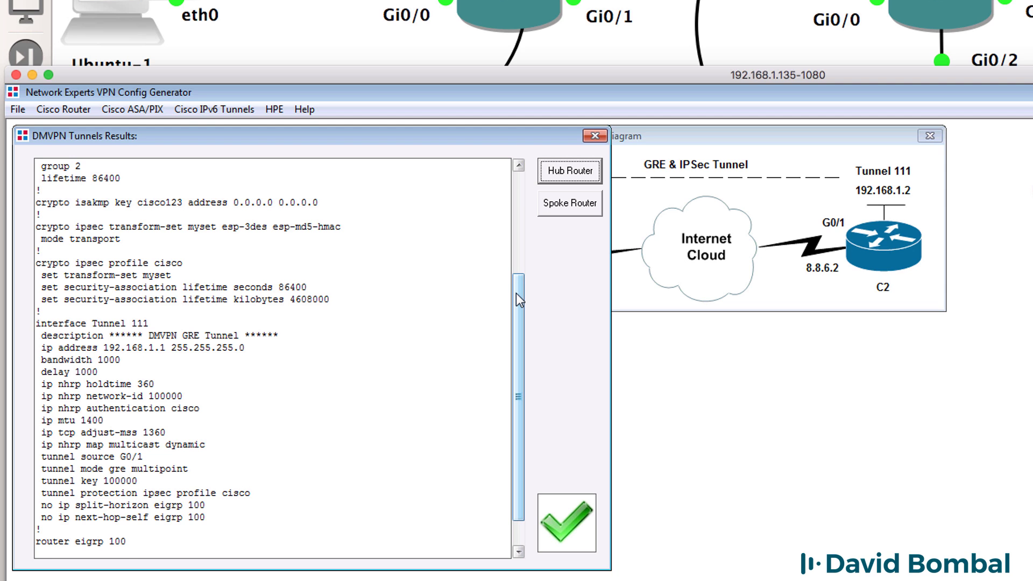
scroll(512, 309, down, 1)
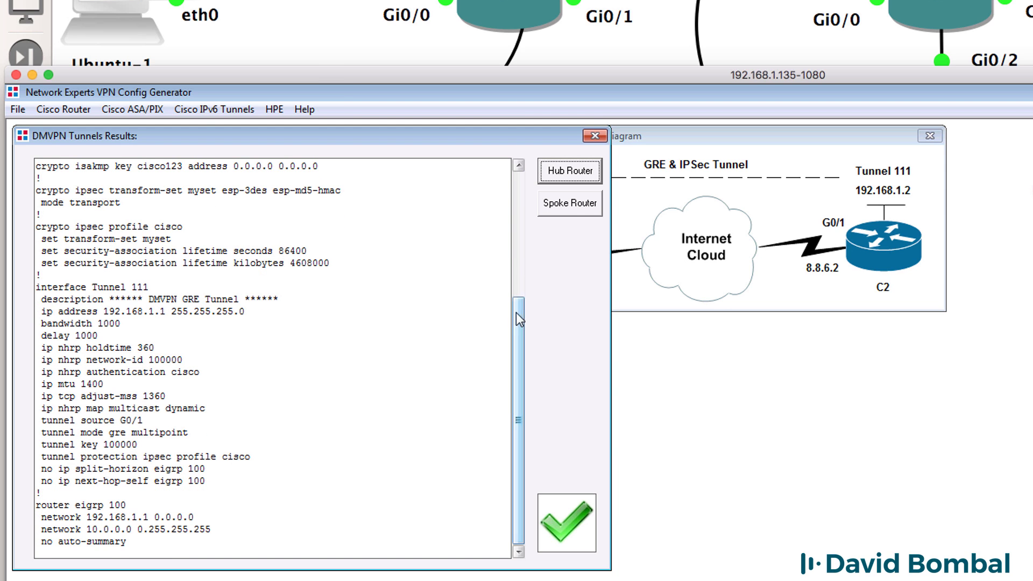
mouse_move(520, 319)
mouse_down()
mouse_move(506, 173)
mouse_move(505, 313)
mouse_up()
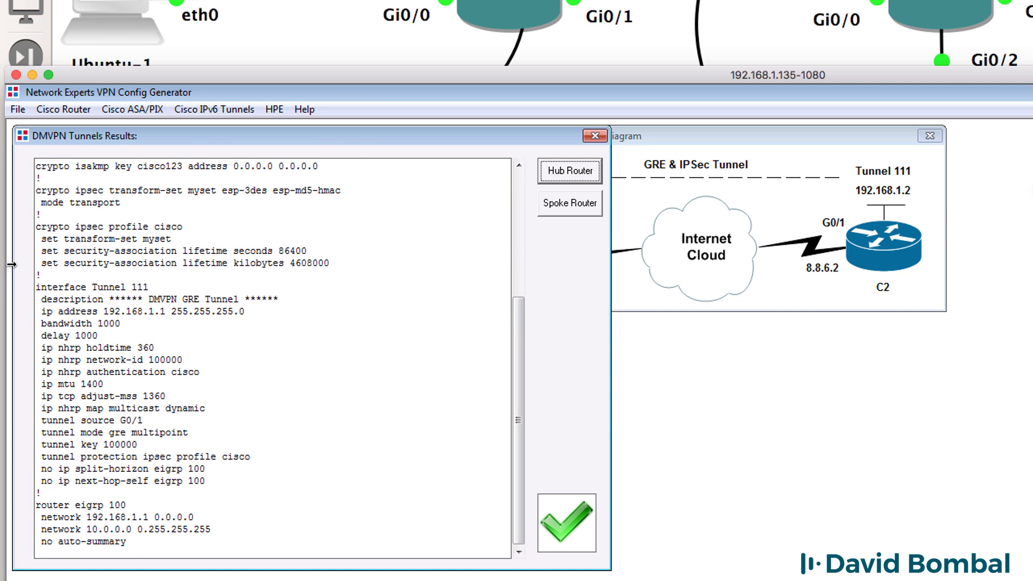
drag(83, 279, 208, 575)
Step: Paste the hub config into Sublime Text and delete its tunnel protection ipsec line
right_click(112, 418)
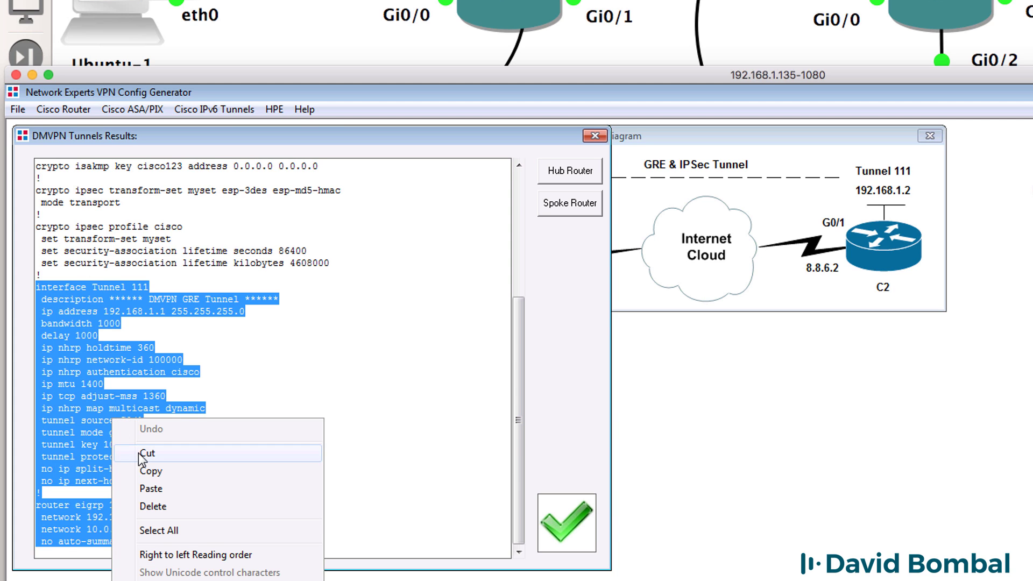
click(147, 473)
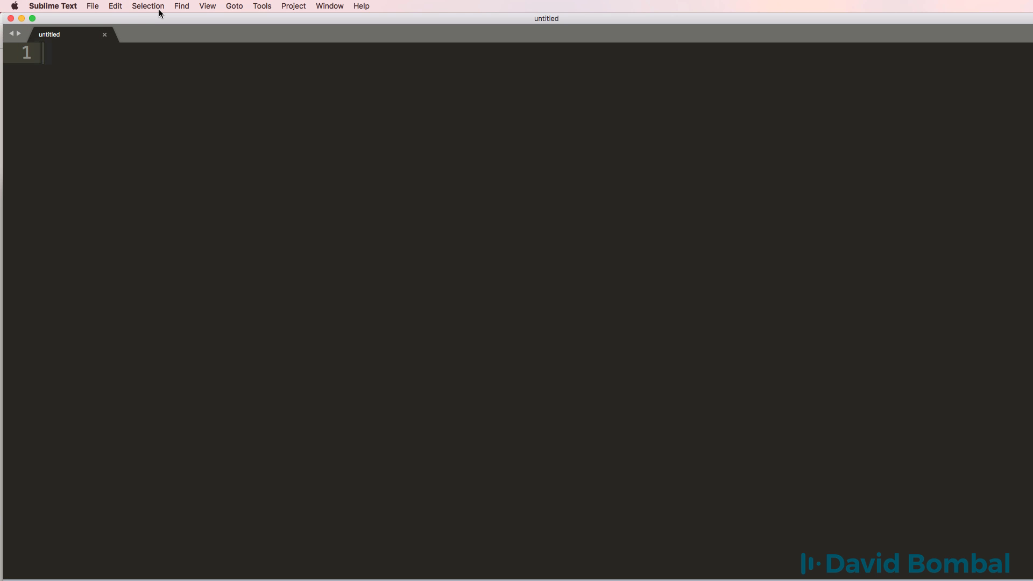
key(super+v)
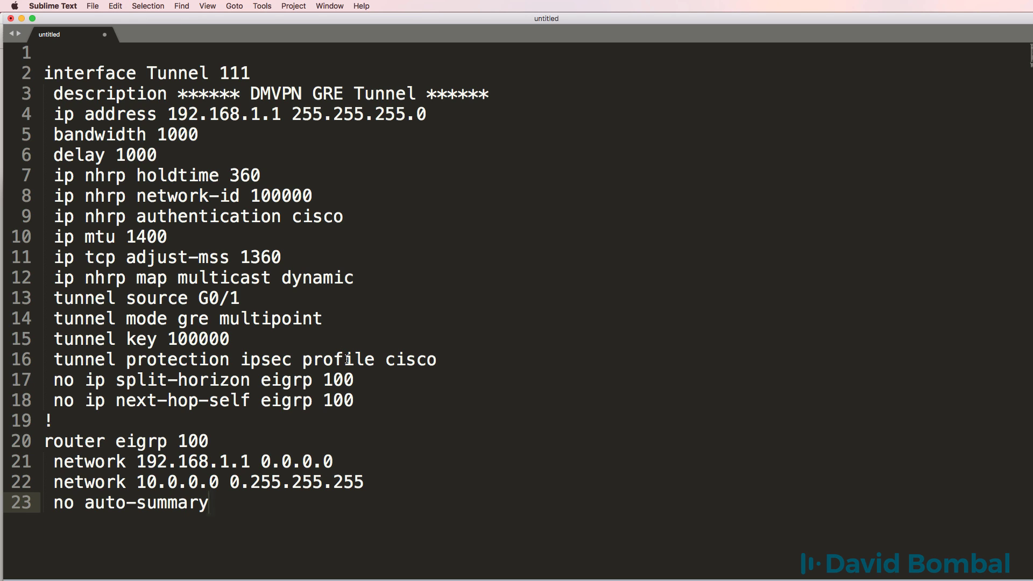
drag(474, 360, 6, 358)
key(BackSpace)
key(Delete)
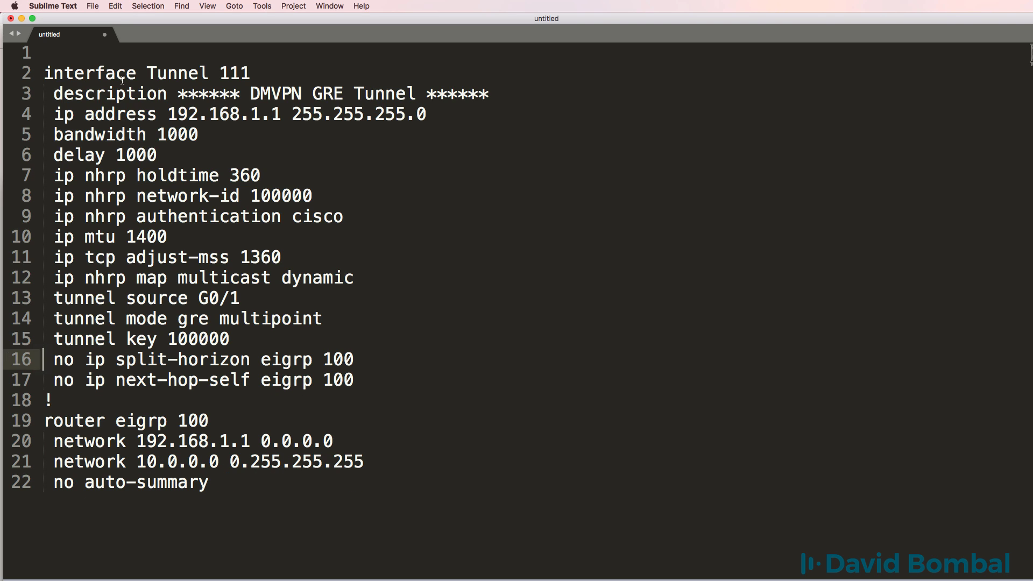
Step: Stage the spoke config in a new tab without its tunnel protection ipsec line
key(super+n)
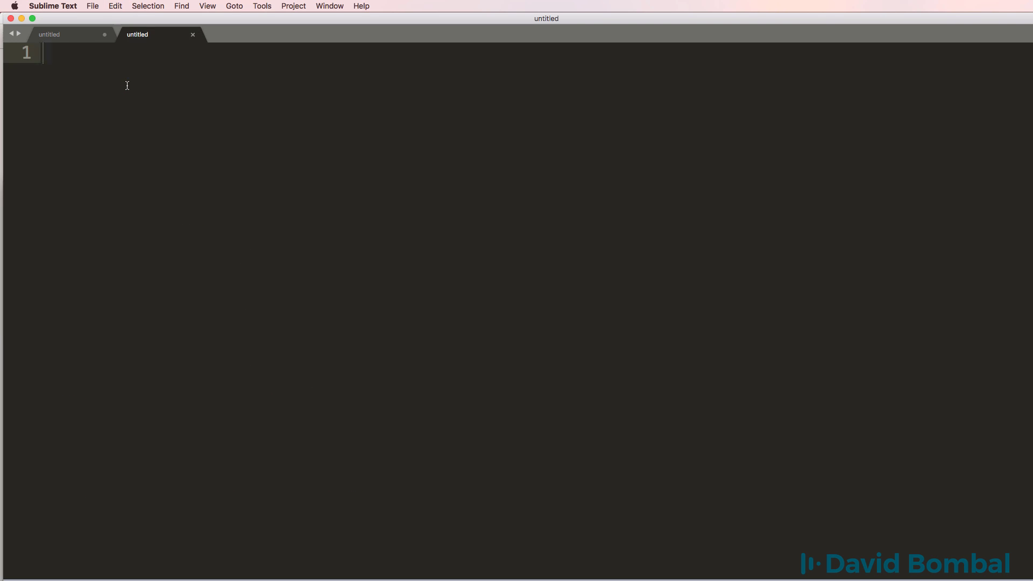
click(79, 37)
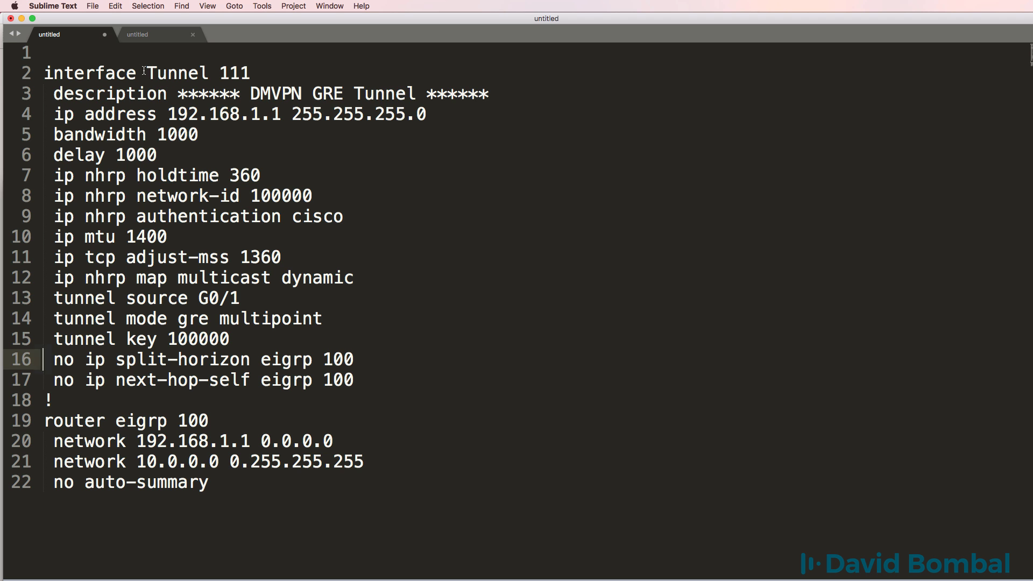
click(162, 36)
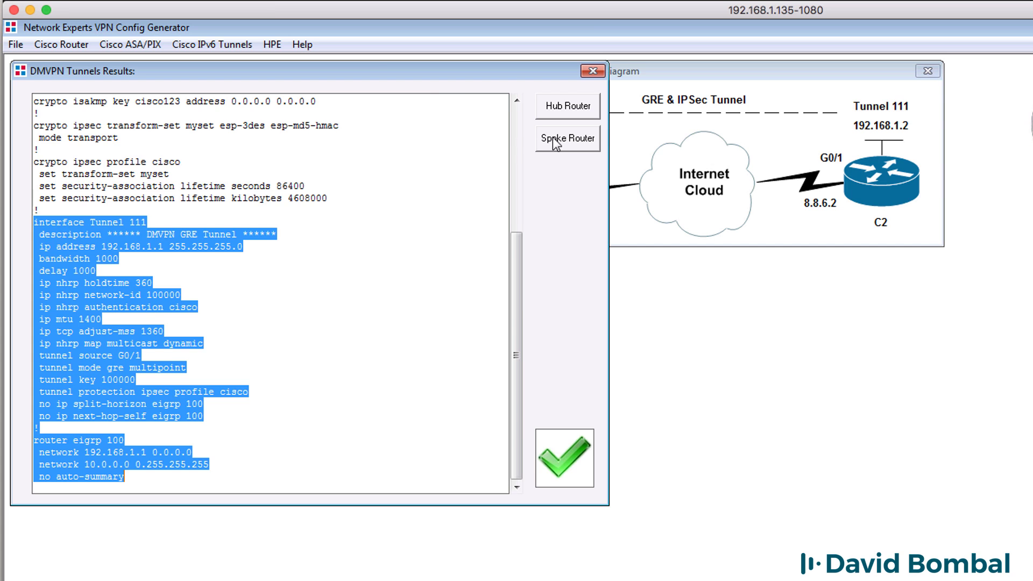
click(557, 141)
drag(86, 226, 287, 570)
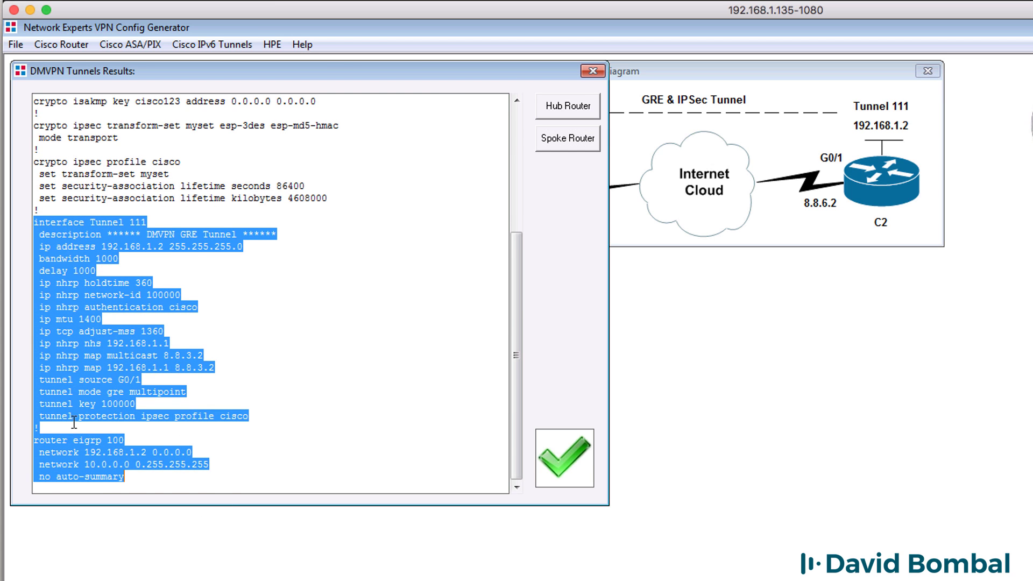
right_click(78, 377)
click(110, 421)
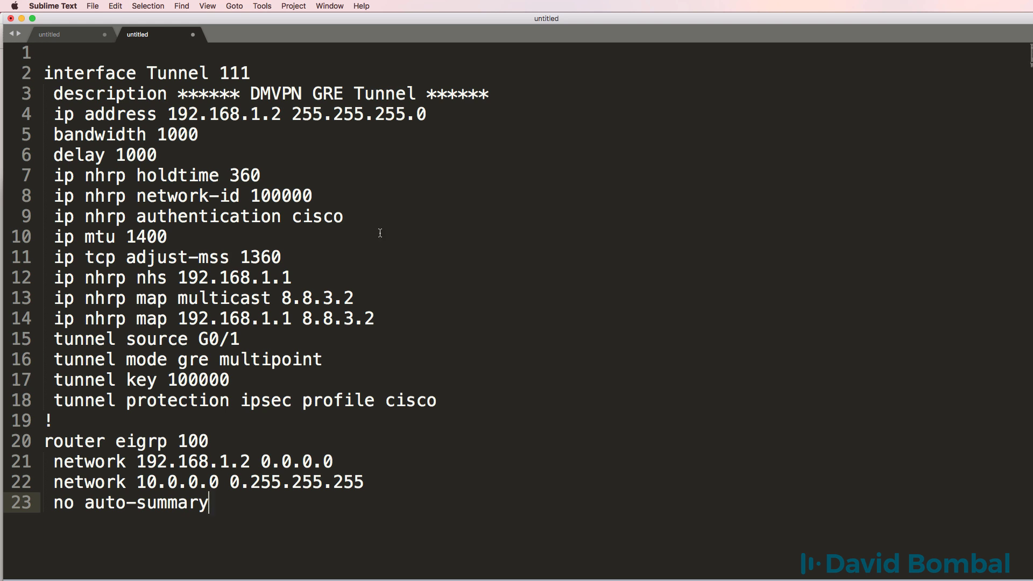
drag(464, 395, 43, 400)
key(BackSpace)
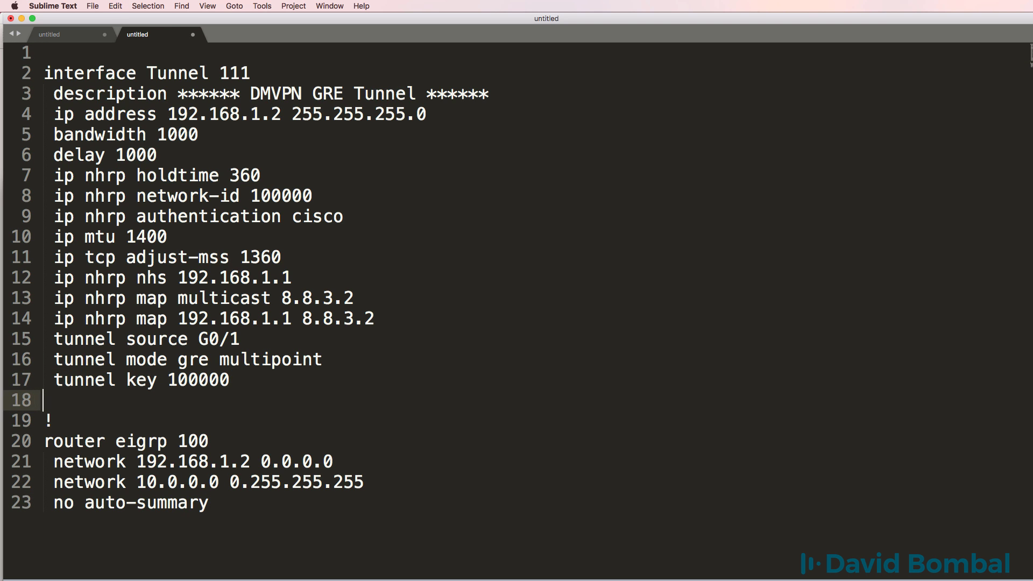
key(Delete)
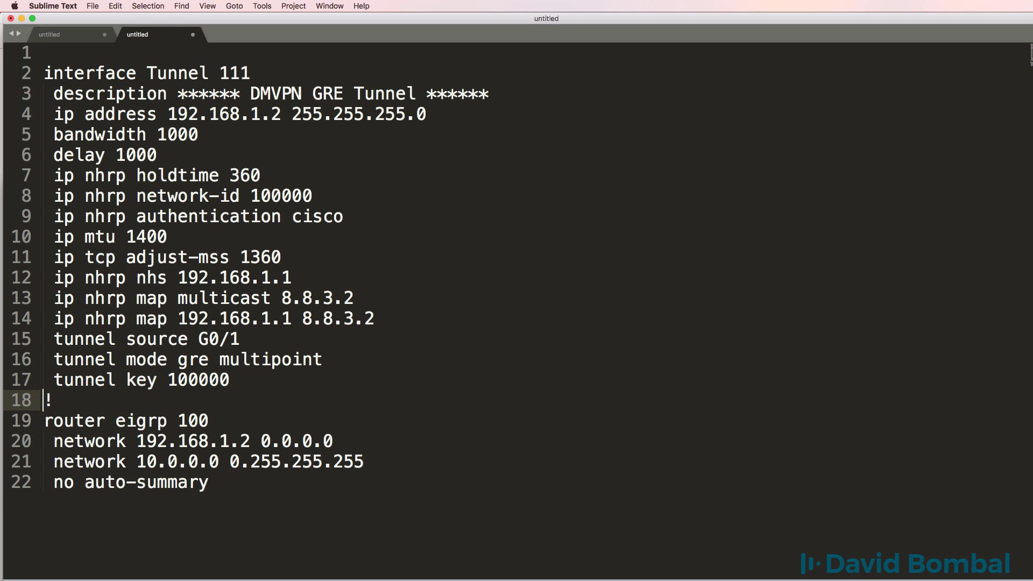
Step: Copy the full hub config from its tab and return to the GNS3 topology
click(83, 38)
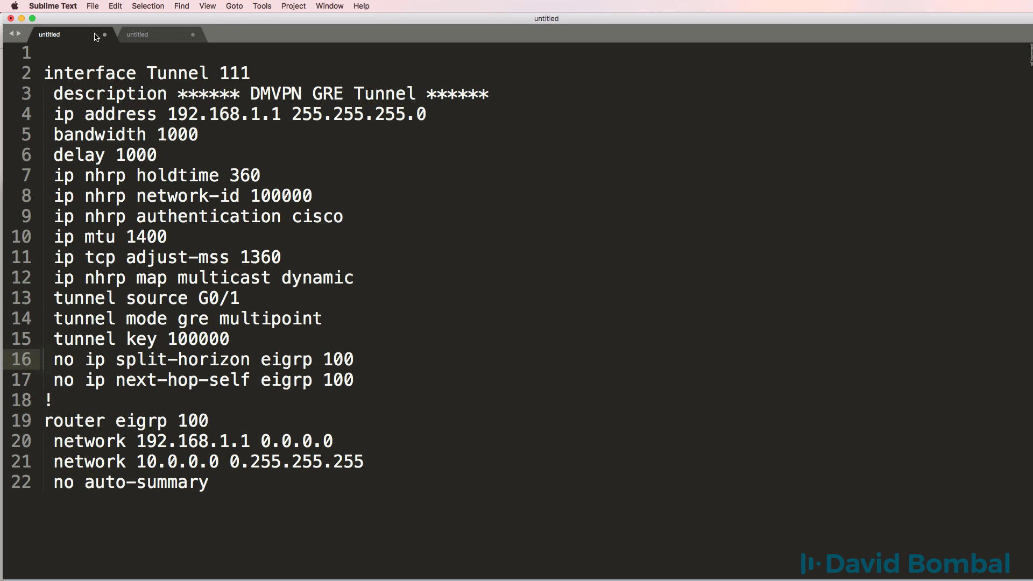
click(138, 36)
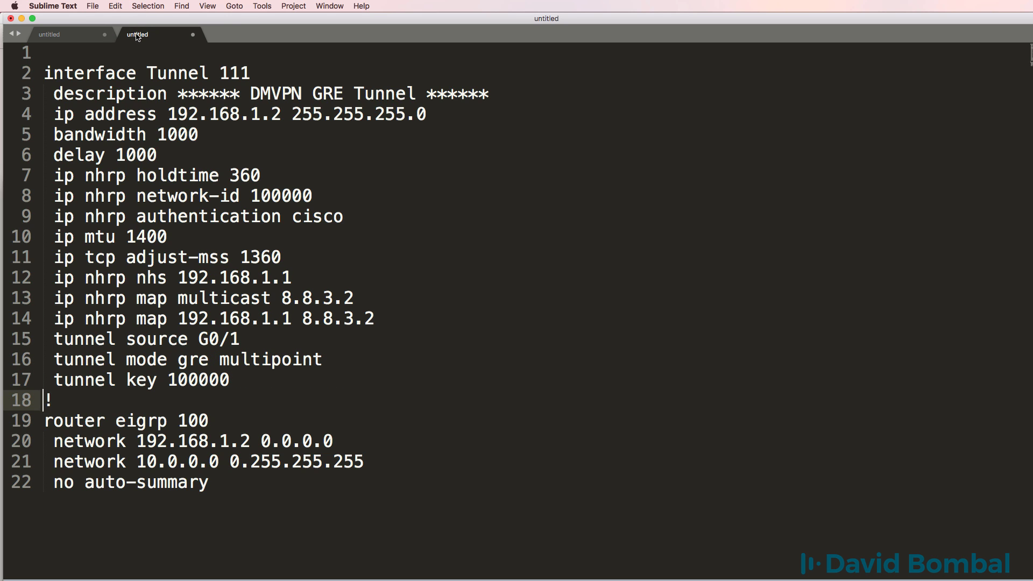
click(54, 38)
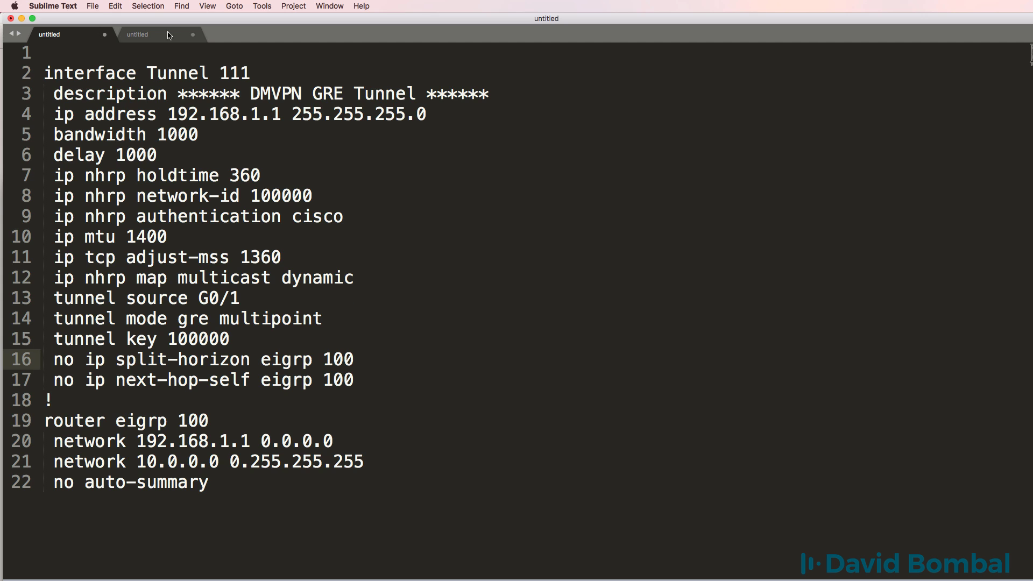
drag(216, 493, 17, 69)
right_click(119, 156)
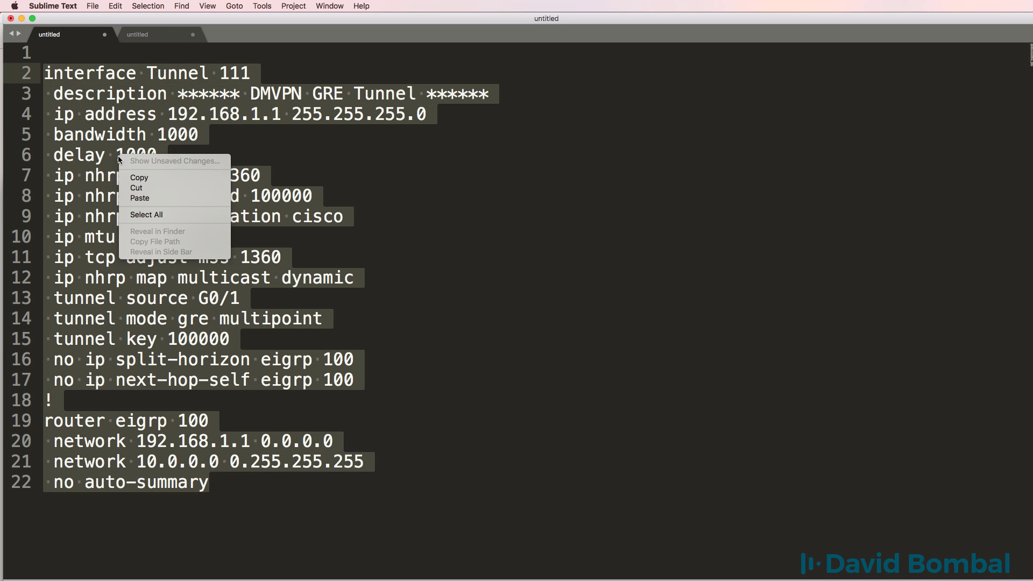
click(147, 181)
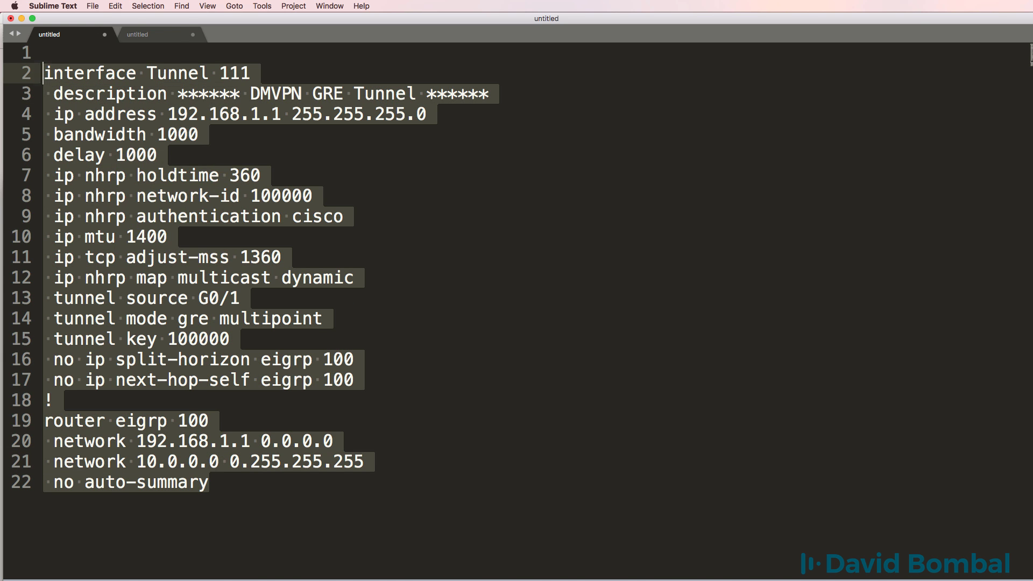
key(super+Tab)
scroll(484, 316, left, 5)
Step: On C1, save the config with wr and paste the hub tunnel/EIGRP config in conf t
click(309, 473)
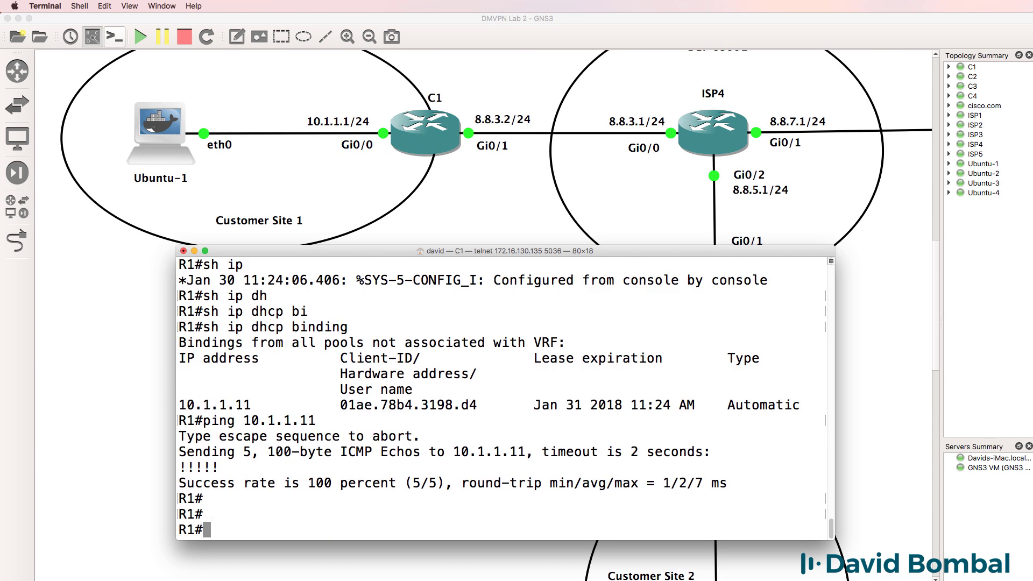
key(Return)
key(Return)
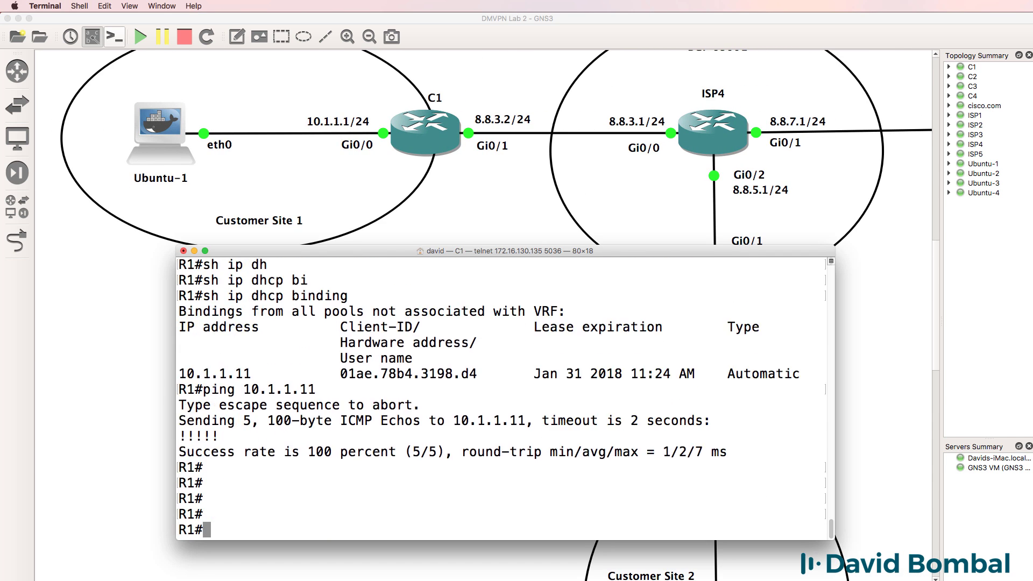
text(wr)
key(Return)
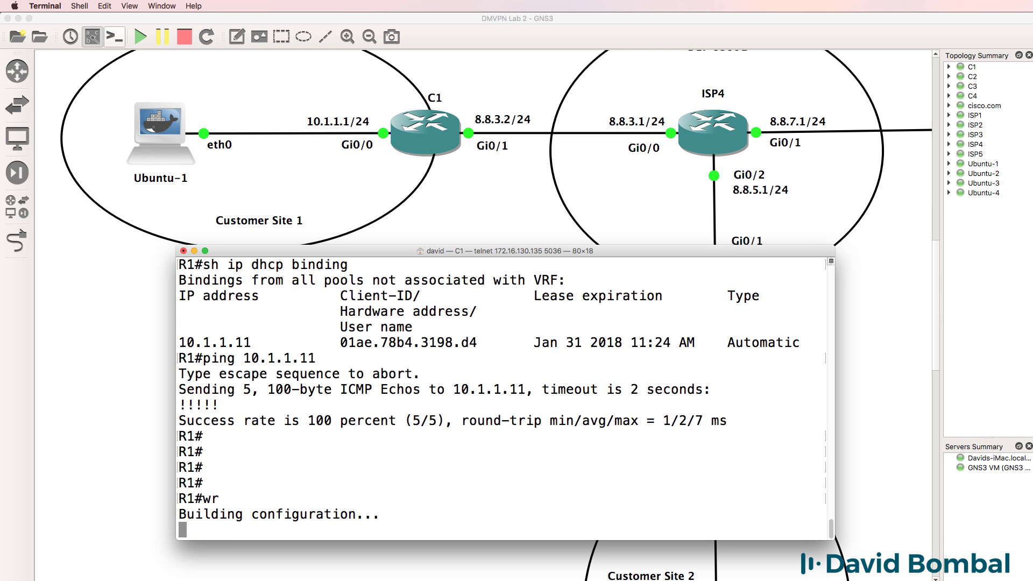
text(conf t)
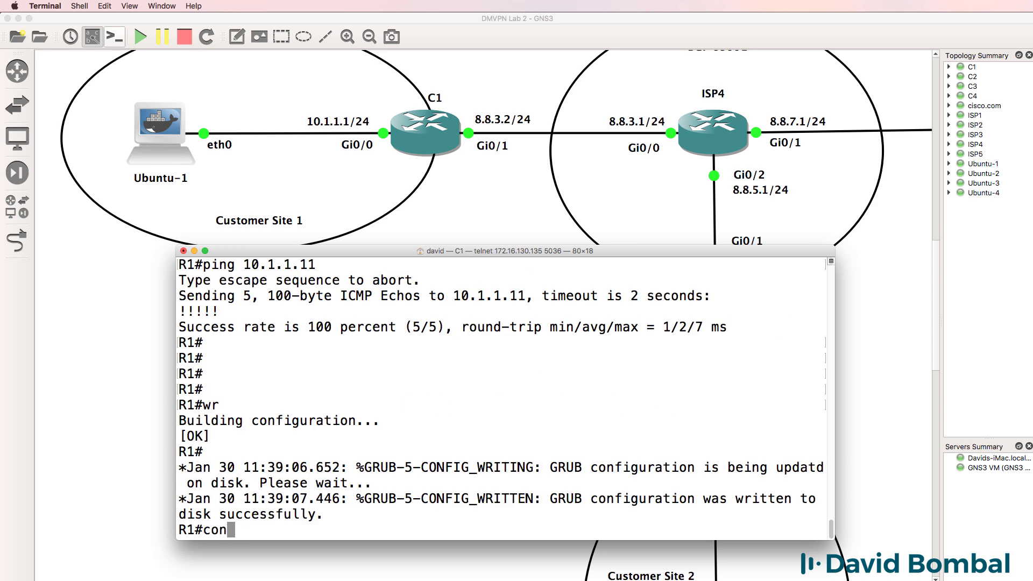
key(Return)
key(super+v)
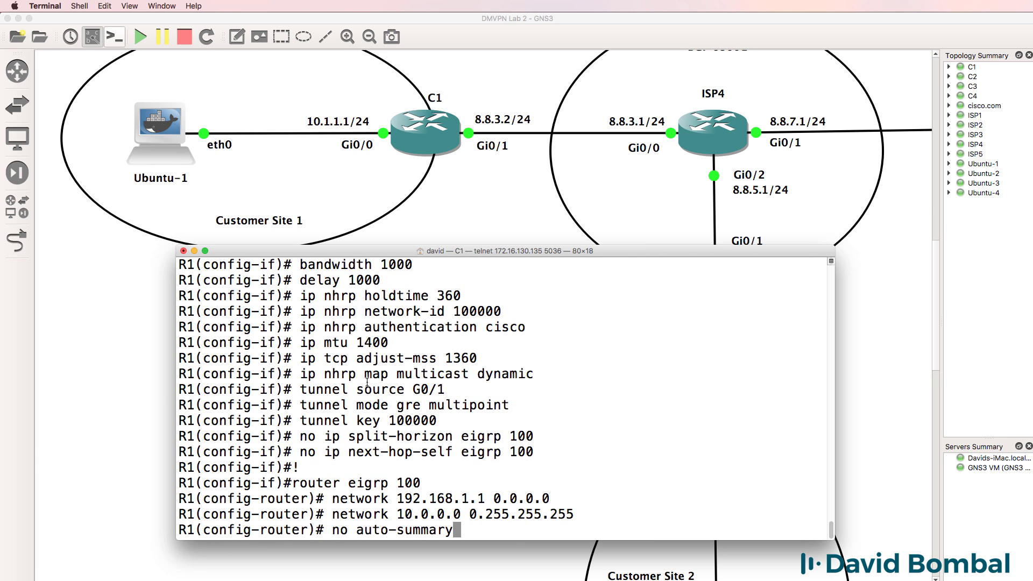
scroll(371, 379, up, 4)
scroll(378, 377, down, 2)
scroll(379, 377, down, 3)
key(Return)
key(Return)
key(Return)
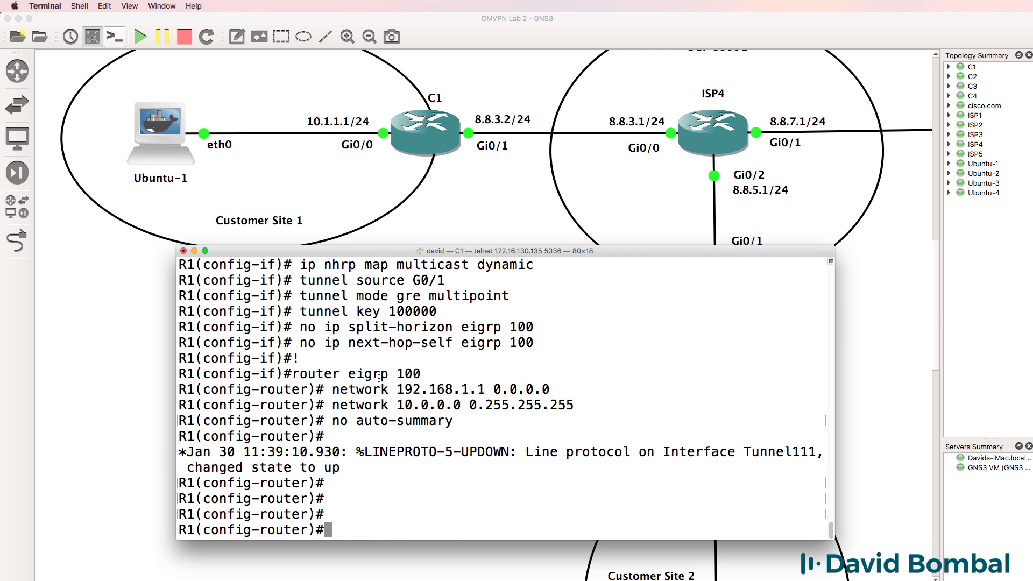
Step: Exit config mode and confirm with sh ip int brief that Tunnel111 is up at 192.168.1.1
drag(334, 476, 187, 447)
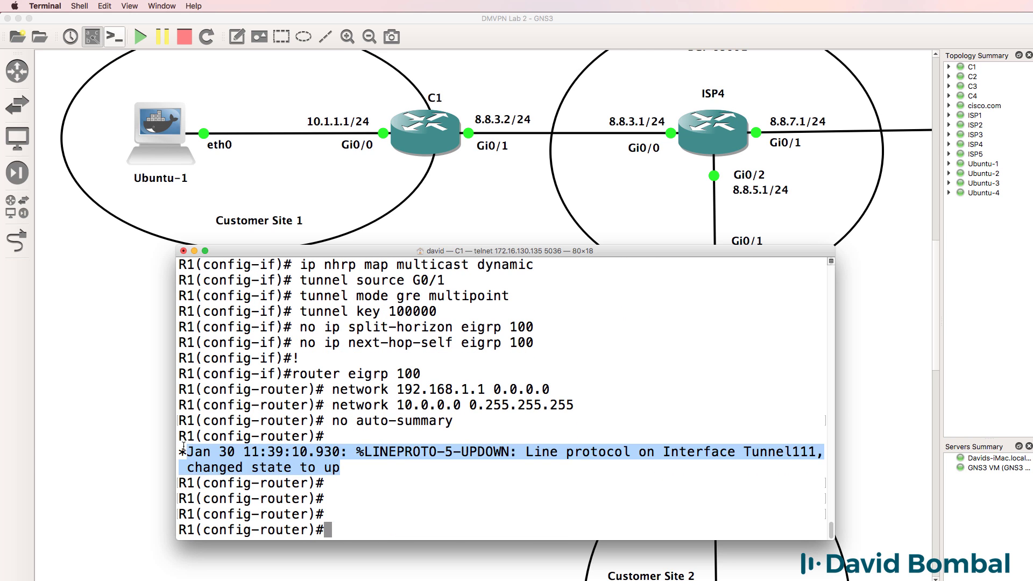
click(184, 446)
text(end)
key(Return)
key(Return)
text(sh ip int brief)
key(Return)
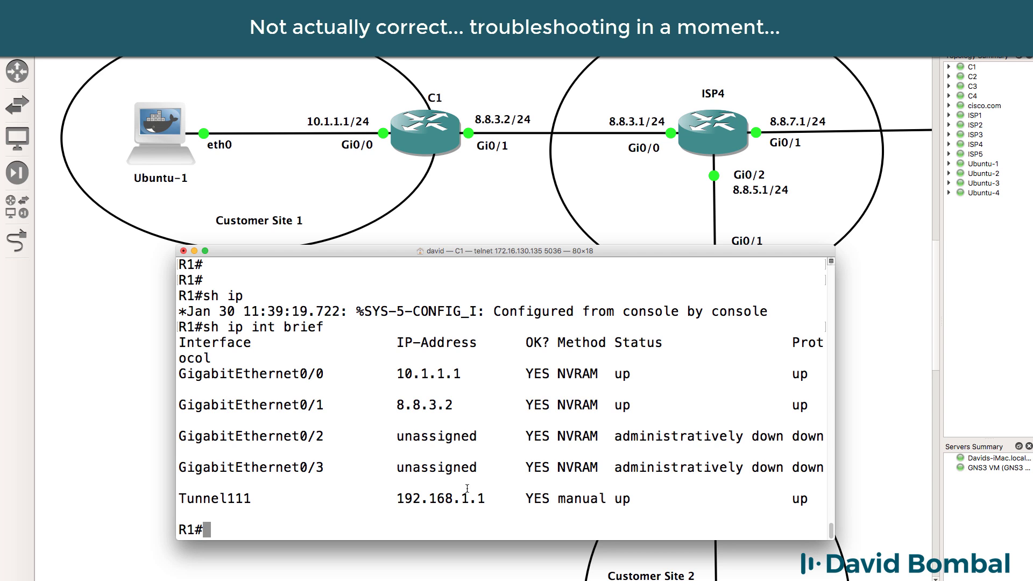
drag(491, 499, 168, 501)
drag(447, 250, 294, 260)
Step: Copy spoke config lines 2–22 from the second Sublime Text tab
key(super+grave)
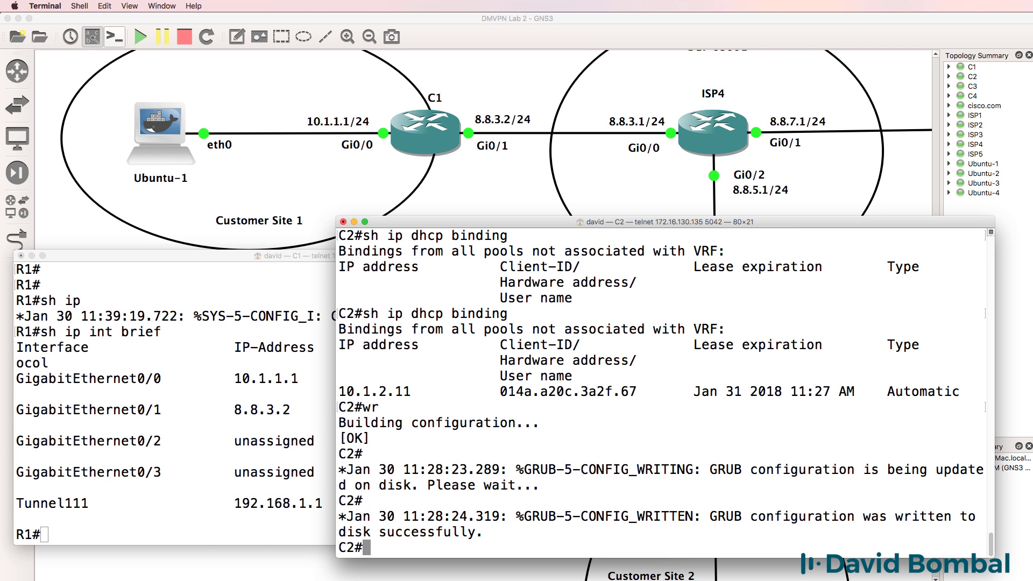
key(super+Tab)
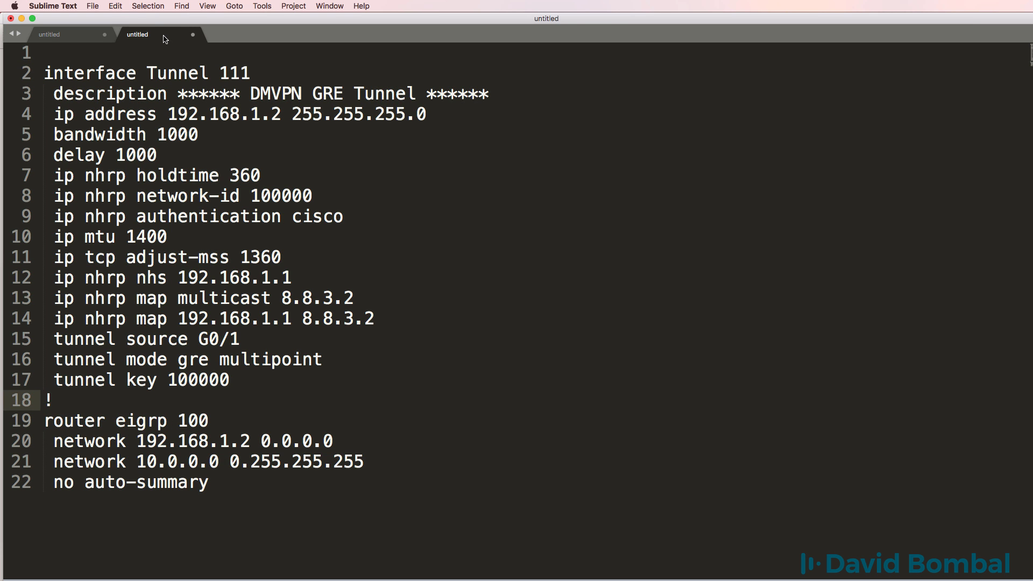
drag(46, 67, 314, 507)
right_click(218, 282)
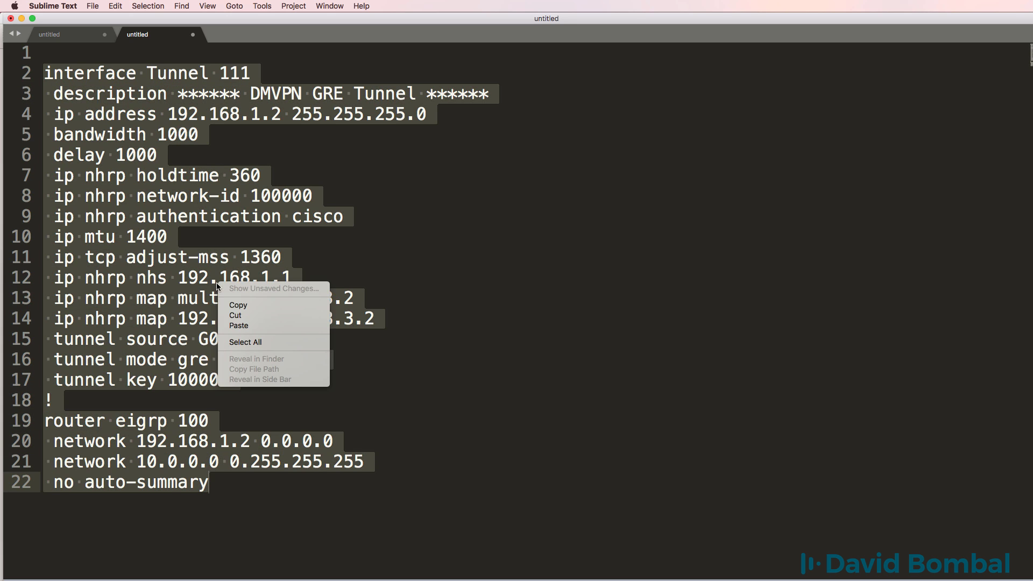
click(247, 309)
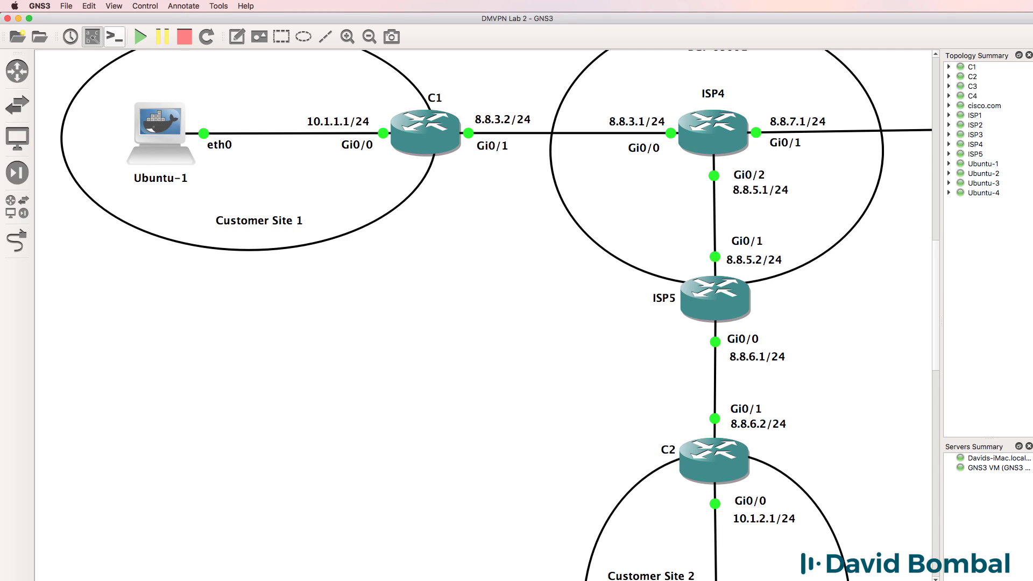
Step: Paste the spoke tunnel and EIGRP config into C2 in configuration mode
key(super+Tab)
text(conf t)
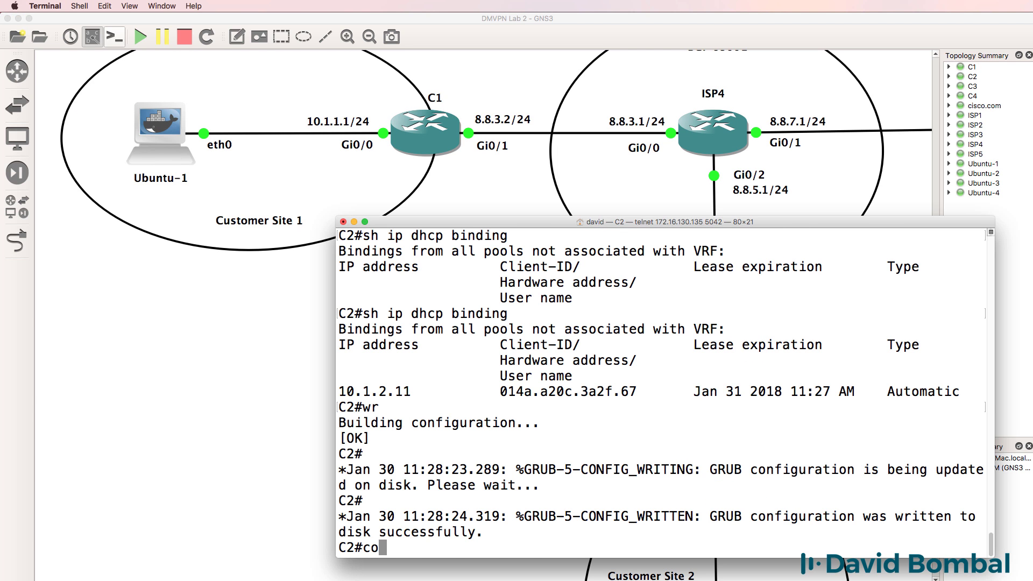
key(Return)
key(super+v)
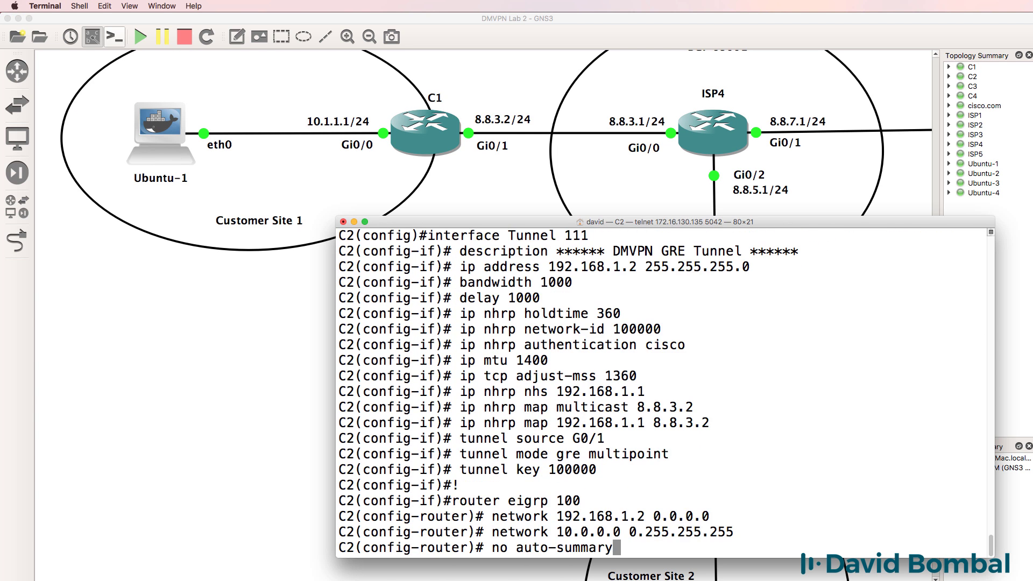
text(end)
key(Return)
key(Return)
key(Return)
key(Return)
key(Return)
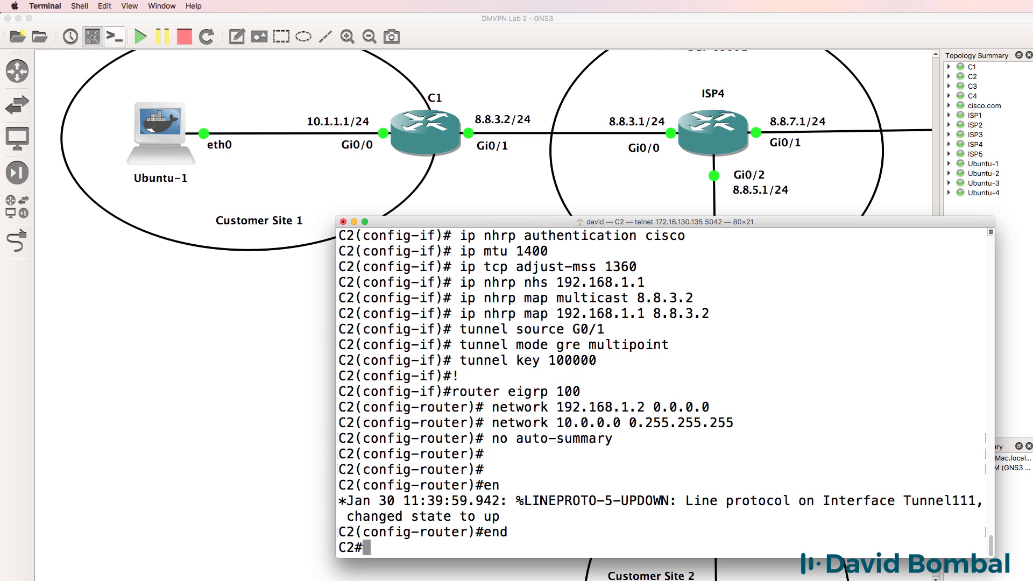
Step: Run sh ip int brief on C2 and confirm Tunnel111 is up at 192.168.1.2
text(sh ip int r)
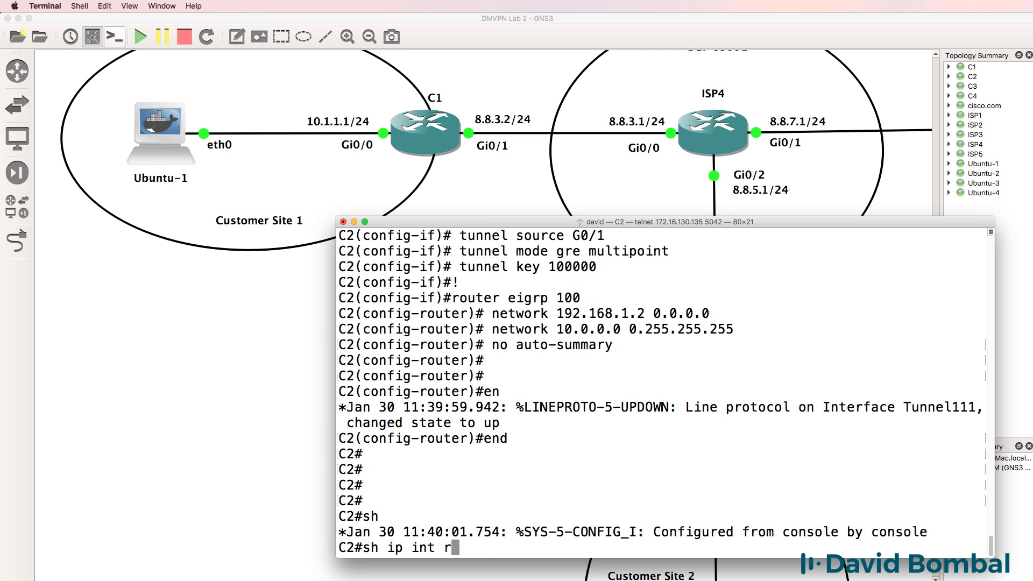
key(BackSpace)
text(brief)
key(Return)
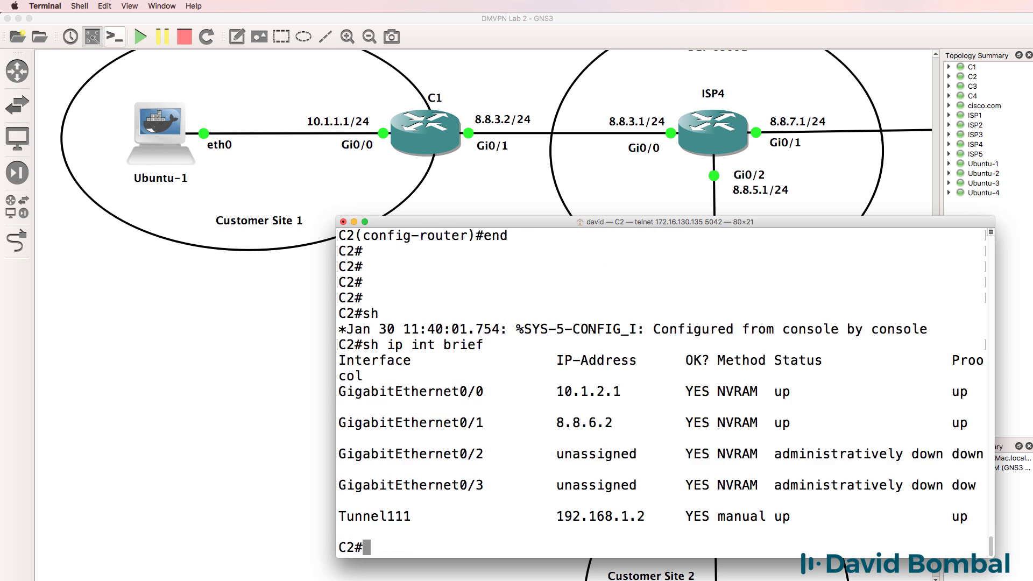
drag(653, 516, 330, 515)
Step: Run show dmvpn and confirm hub 8.8.3.2/192.168.1.1 is a static peer
text(sh dmvpn)
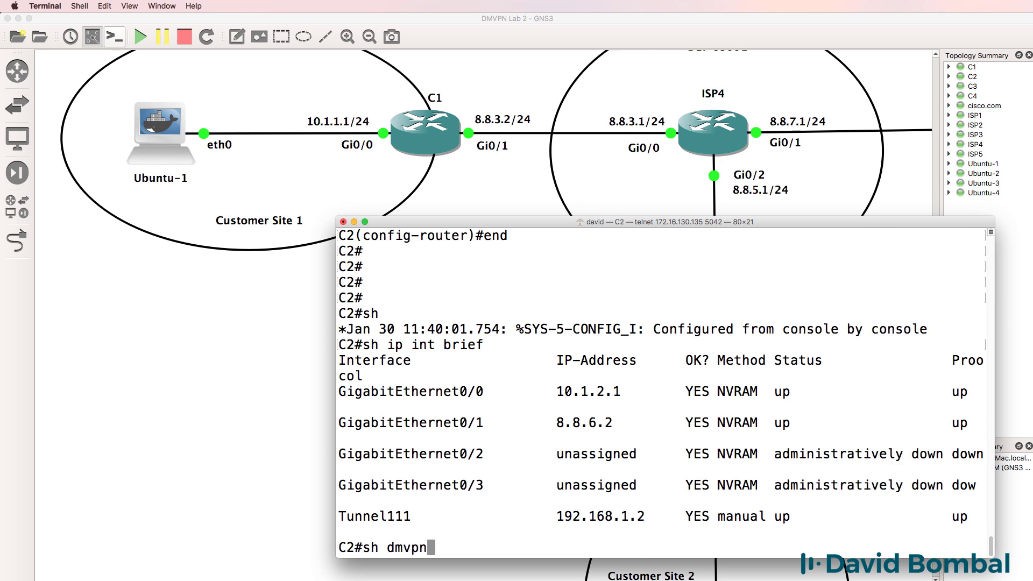
key(Return)
drag(458, 516, 387, 516)
drag(547, 522, 649, 518)
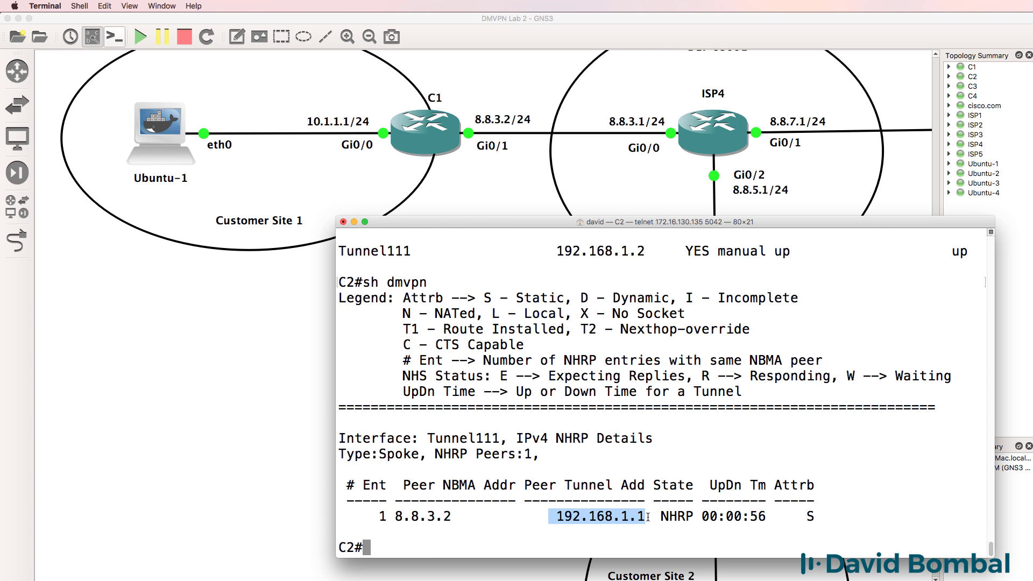
drag(790, 514, 835, 517)
drag(477, 301, 568, 297)
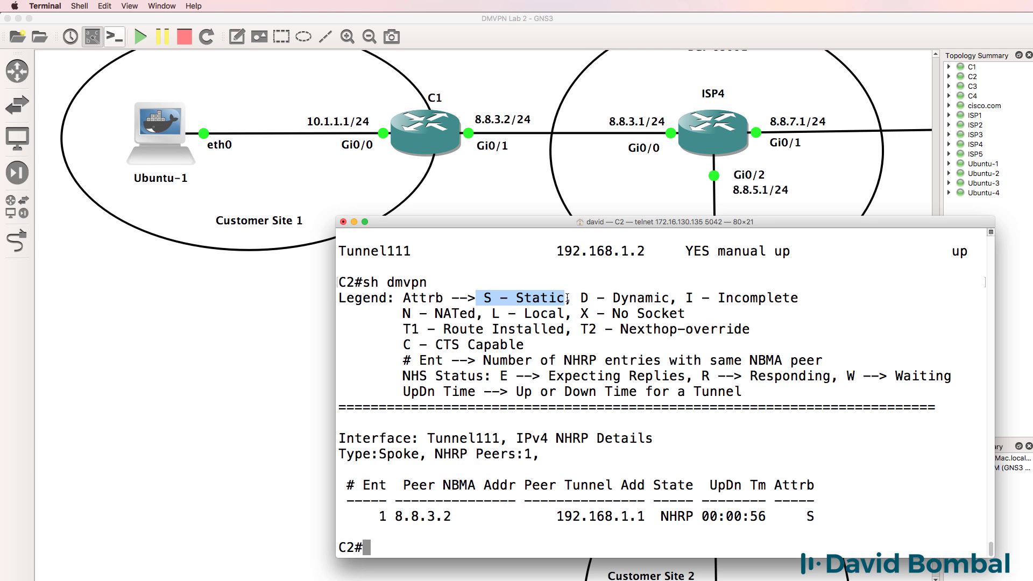
Step: Ping the hub's public address 8.8.3.2 from C2, which fails
click(568, 297)
text(ping 8.8.3)
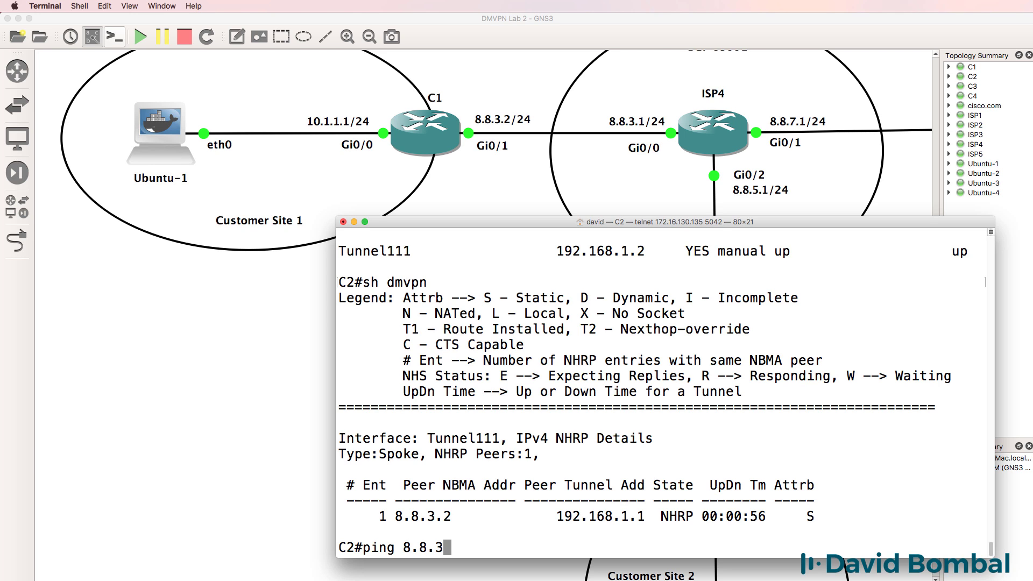
text(.2)
key(Return)
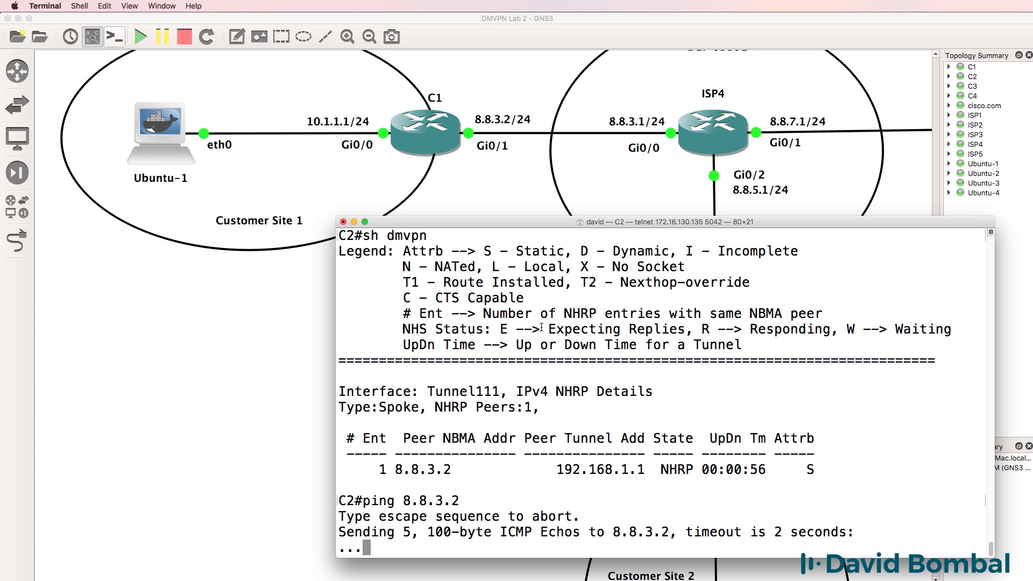
Step: On C2, add the default route 'ip route 0.0.0.0 0.0.0.0 8.8.6.1' in configuration mode
text(conf t)
key(Return)
text(ip route 0.0.)
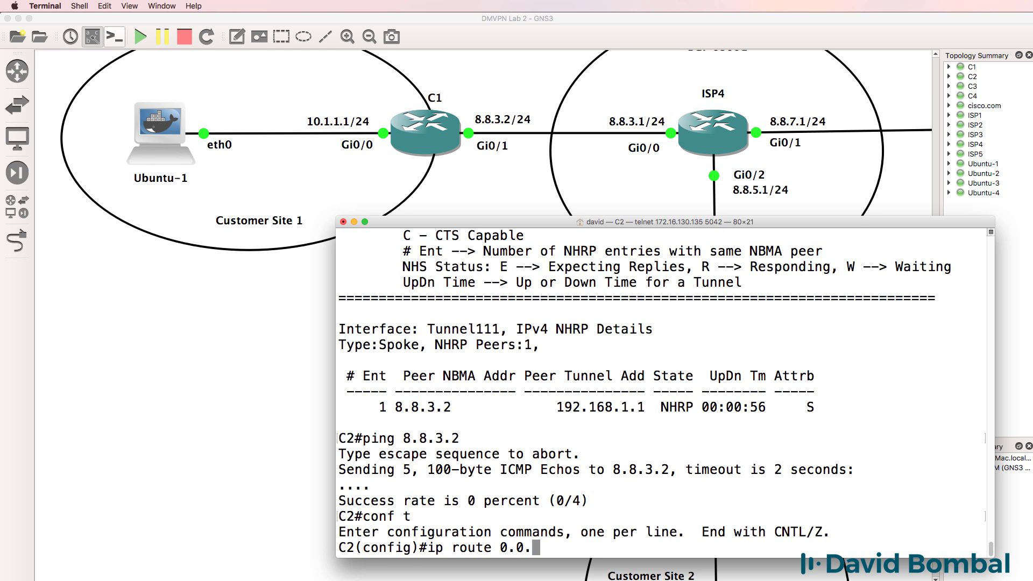
text(0.0 0.0.0.0)
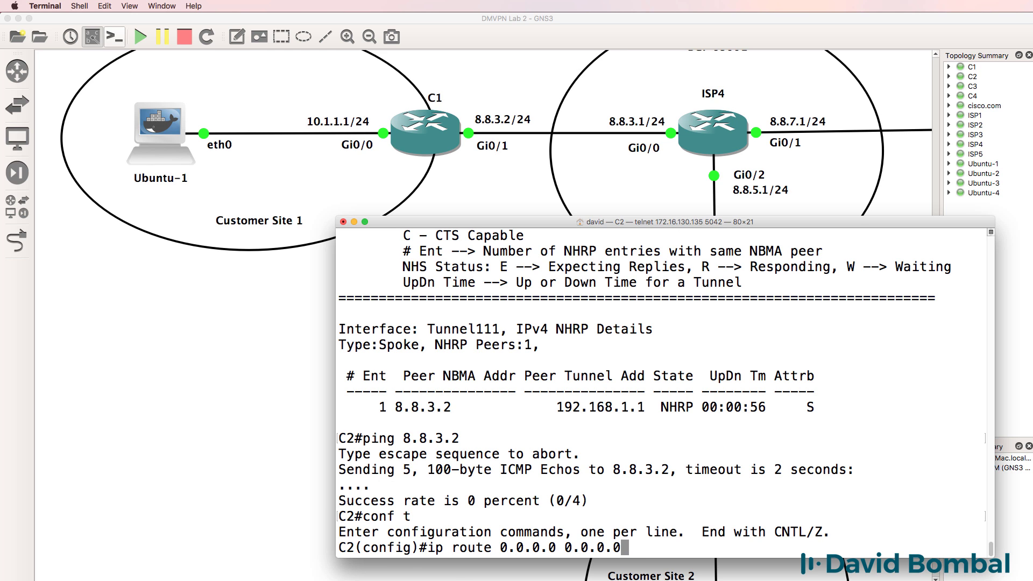
drag(631, 222, 288, 128)
text(8.89.)
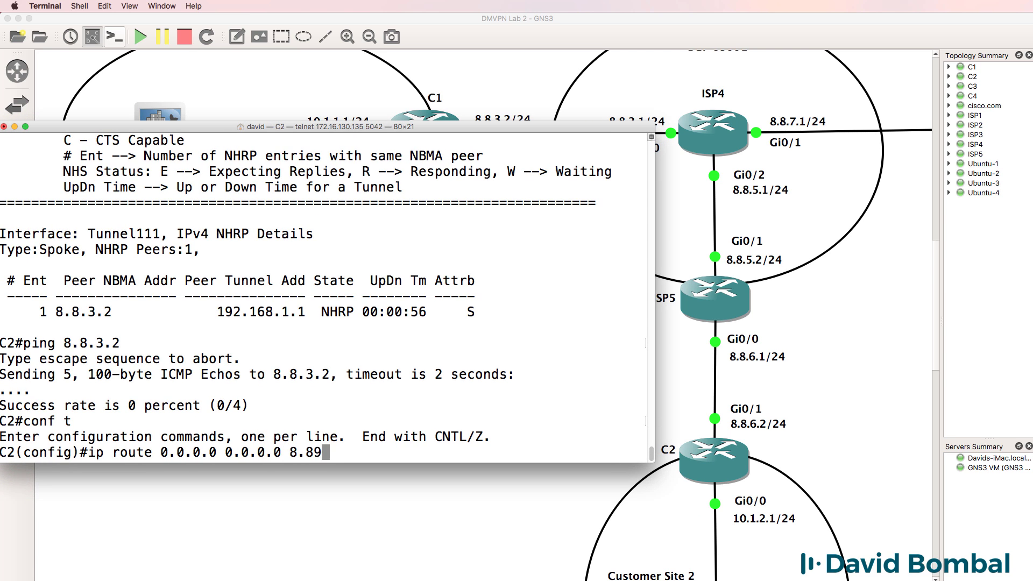
key(BackSpace)
key(BackSpace)
text(.6.1)
key(Return)
drag(263, 125, 583, 210)
Step: Switch to C1's console and show its routing table, which has no gateway of last resort
click(504, 17)
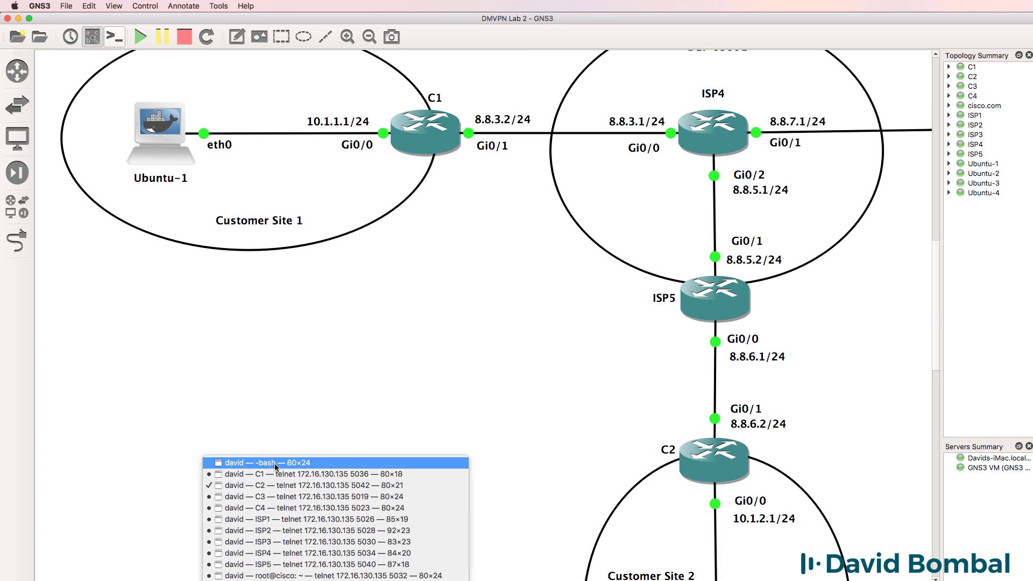
click(272, 474)
text(conf t)
key(Return)
drag(258, 488, 20, 472)
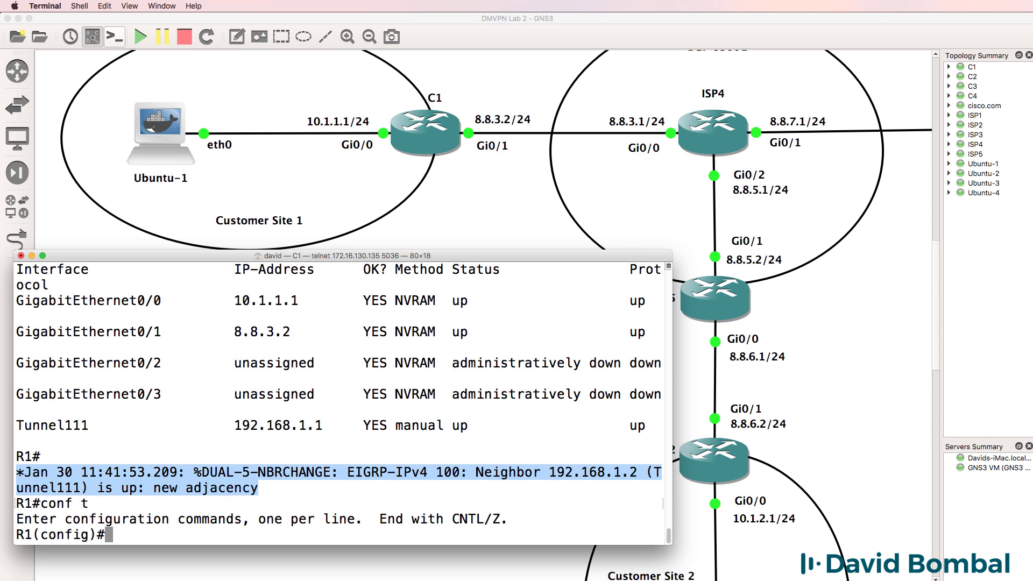
click(20, 471)
text(ro)
key(BackSpace)
key(BackSpace)
text(ip rou)
key(BackSpace)
key(BackSpace)
key(BackSpace)
key(BackSpace)
key(BackSpace)
key(BackSpace)
text(end)
key(Return)
key(Return)
text(sh ip route)
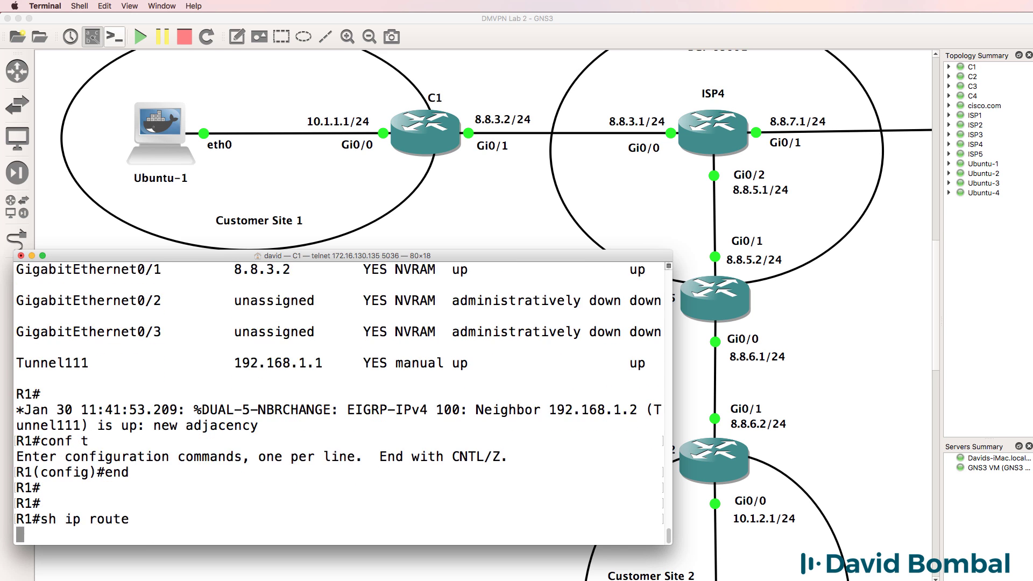
key(Return)
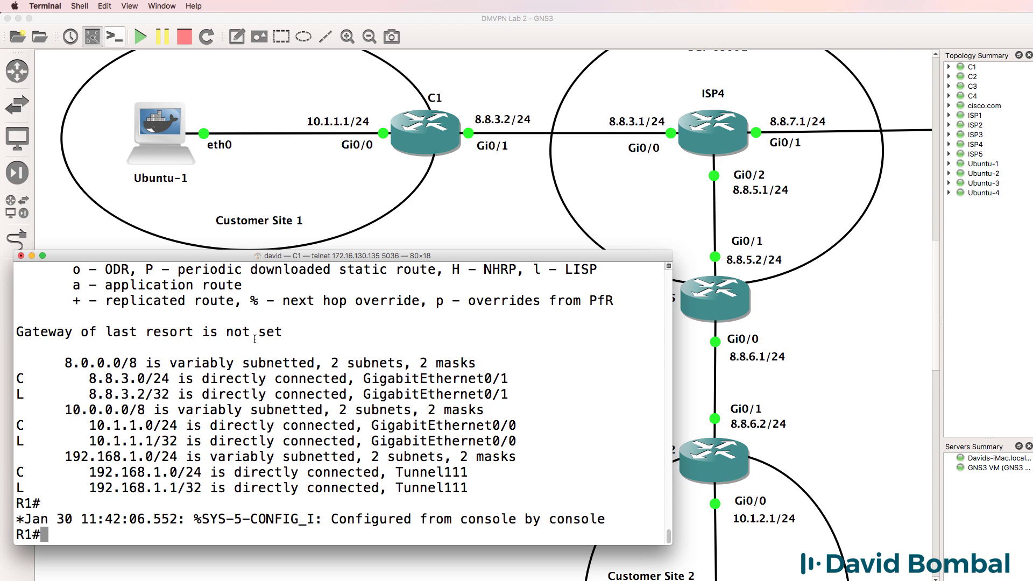
drag(282, 337, 1, 339)
Step: Add C1's default route 'ip route 0.0.0.0 0.0.0.0 8.8.3.1' and leave configuration mode
text(conf t)
key(Return)
text(ip route 0.0.0)
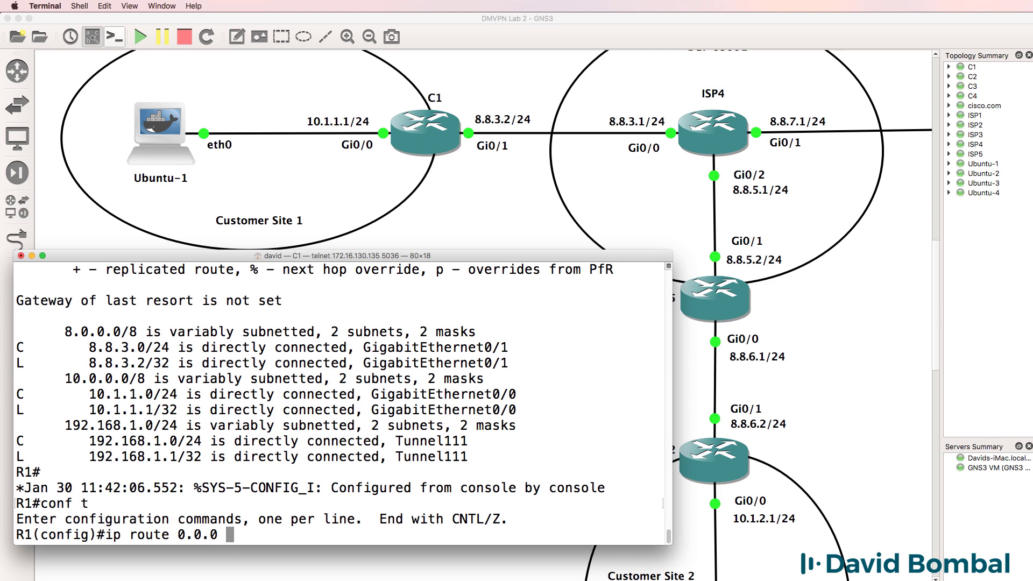
key(BackSpace)
text(.0 0.0.0.0 8.8.3.1)
key(Return)
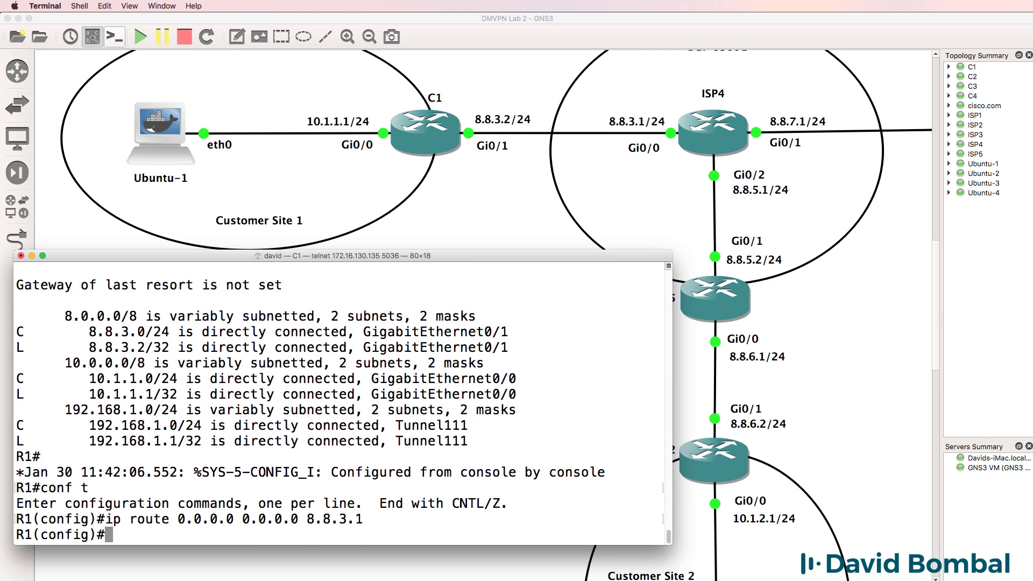
text(end)
key(Return)
key(Return)
key(Return)
Step: Ping C2's public address 8.8.6.2 and list C1's EIGRP neighbors
text(pn)
key(BackSpace)
text(ing 8.8.)
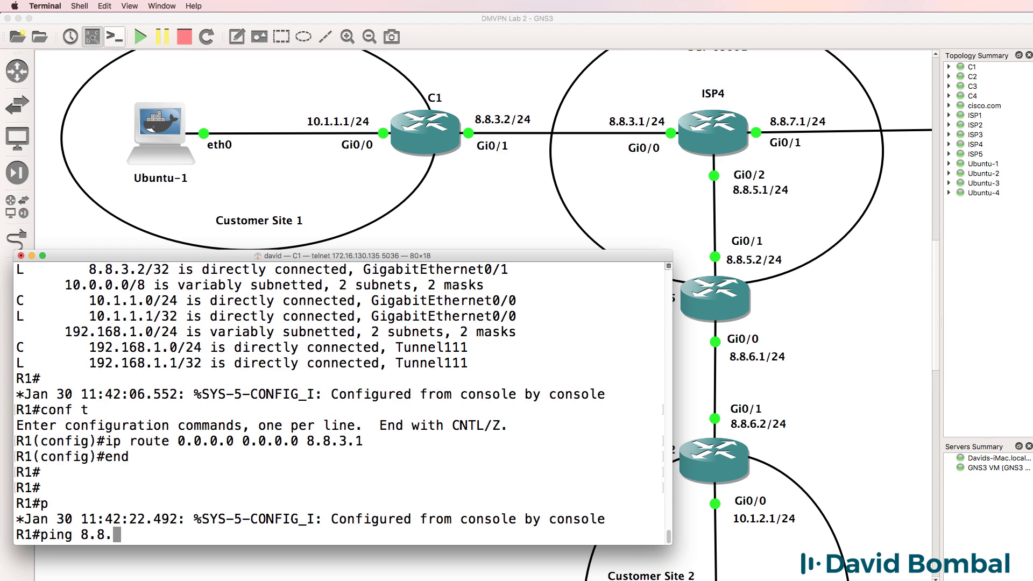
text(6.2)
key(Return)
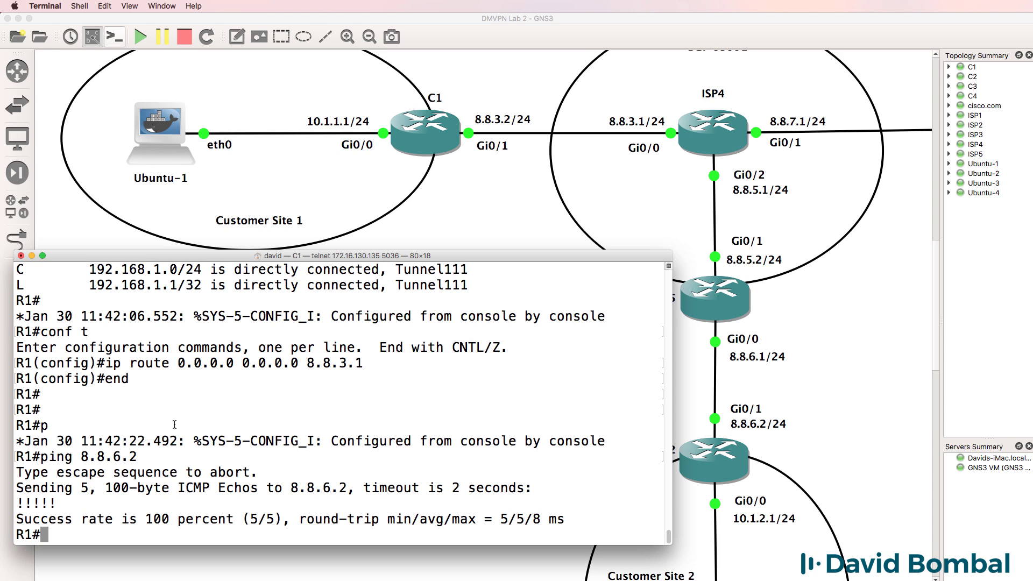
text(sh ip ei)
key(Tab)
text(nei)
key(Return)
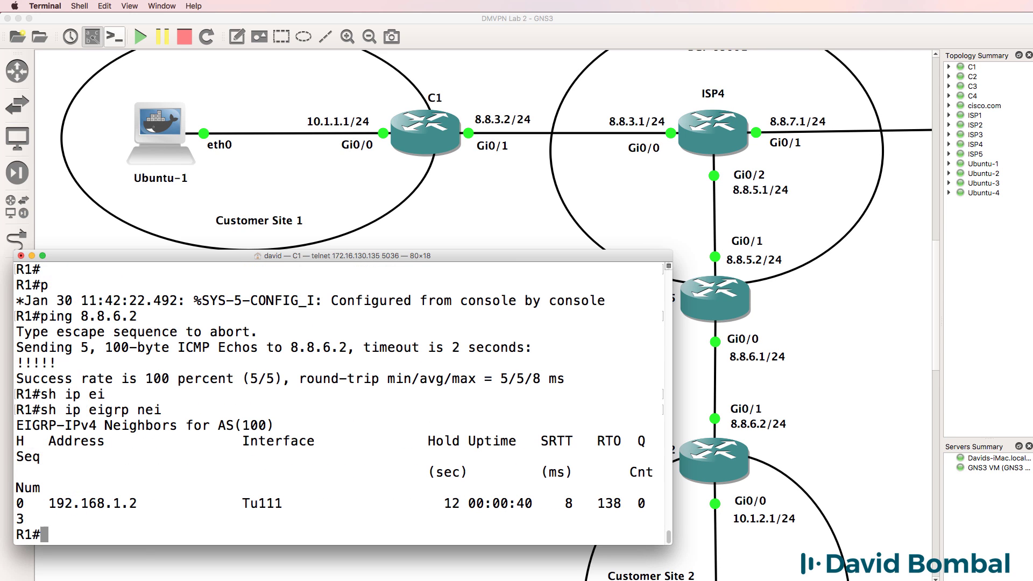
Step: Ping C2's tunnel address 192.168.1.2 from C1
text(ping 192.168.1.2)
key(Return)
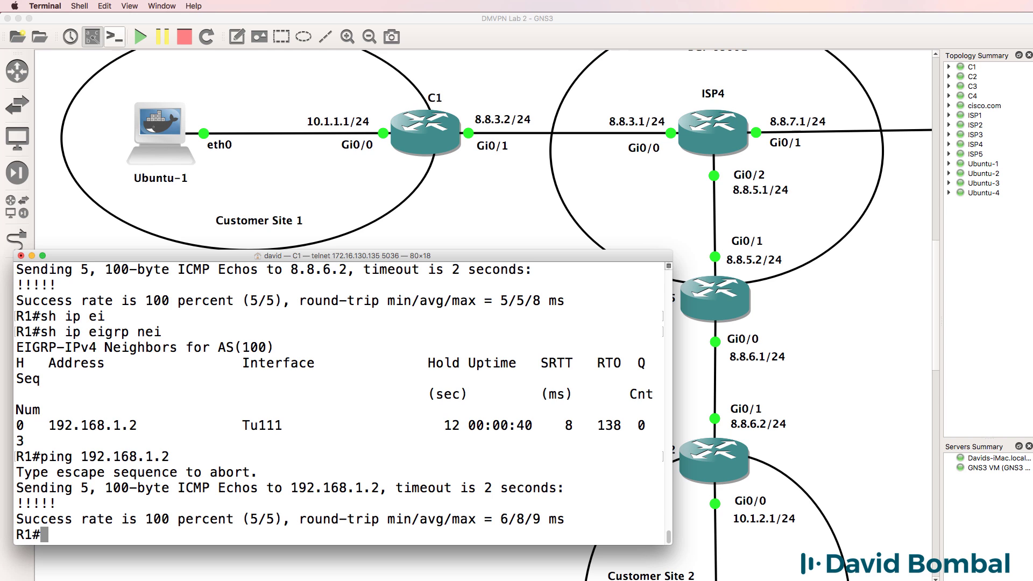
Step: Recheck C1's routing table for the new default route and ping 8.8.6.2 again
text(sh ip route)
key(Return)
key(space)
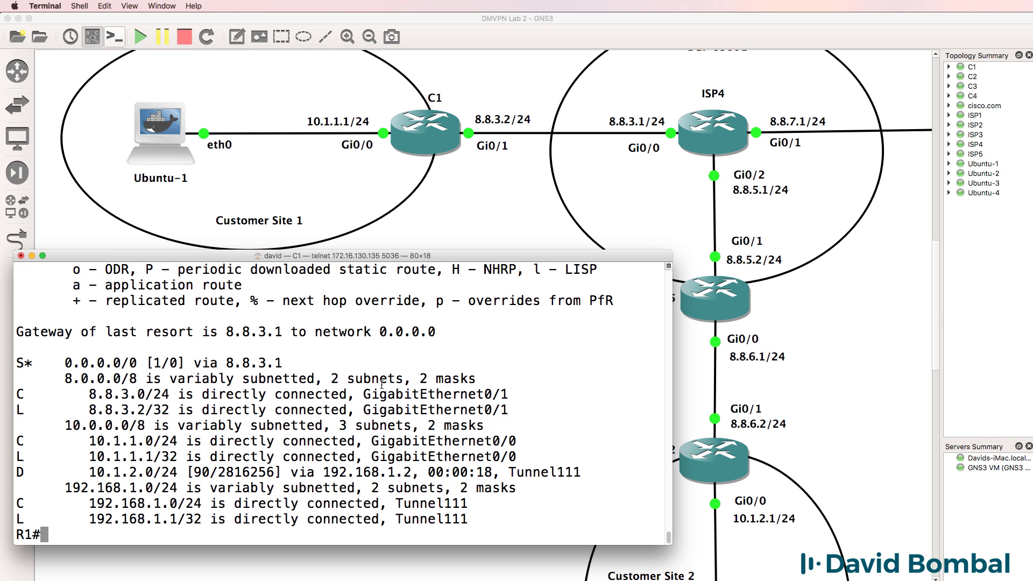
drag(307, 363, 13, 365)
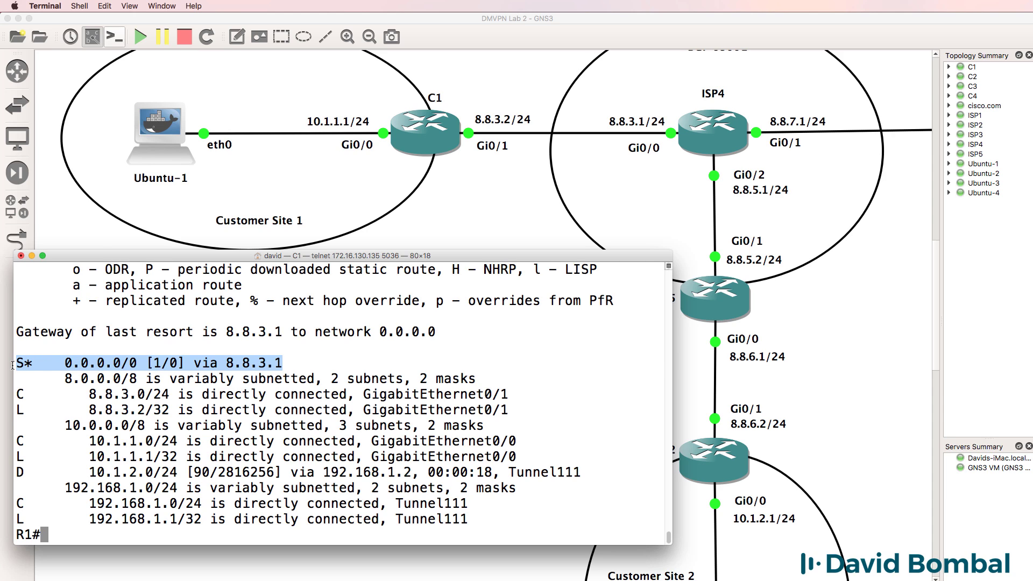
text(ping )
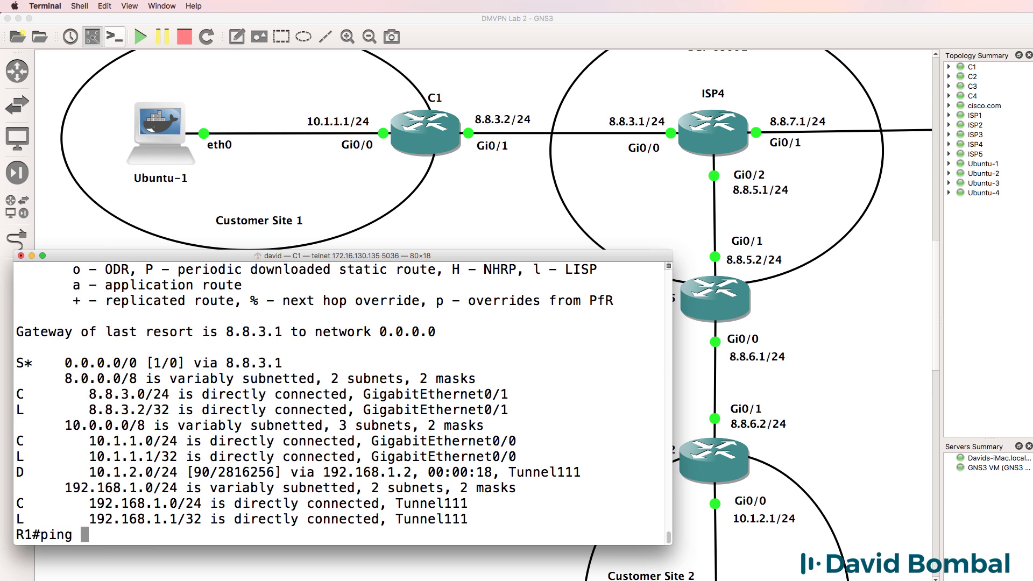
text(8.8.)
text(6.2)
key(Return)
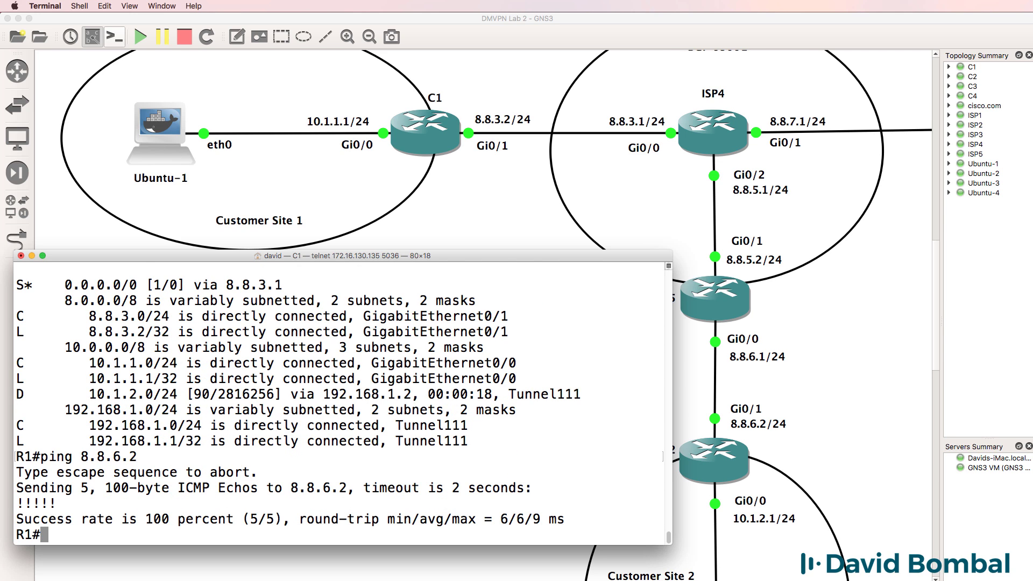
Step: Run 'sh dmvpn' on C1 and highlight peer 8.8.6.2 and its D (Dynamic) attribute
text(sh dmvpn)
key(Return)
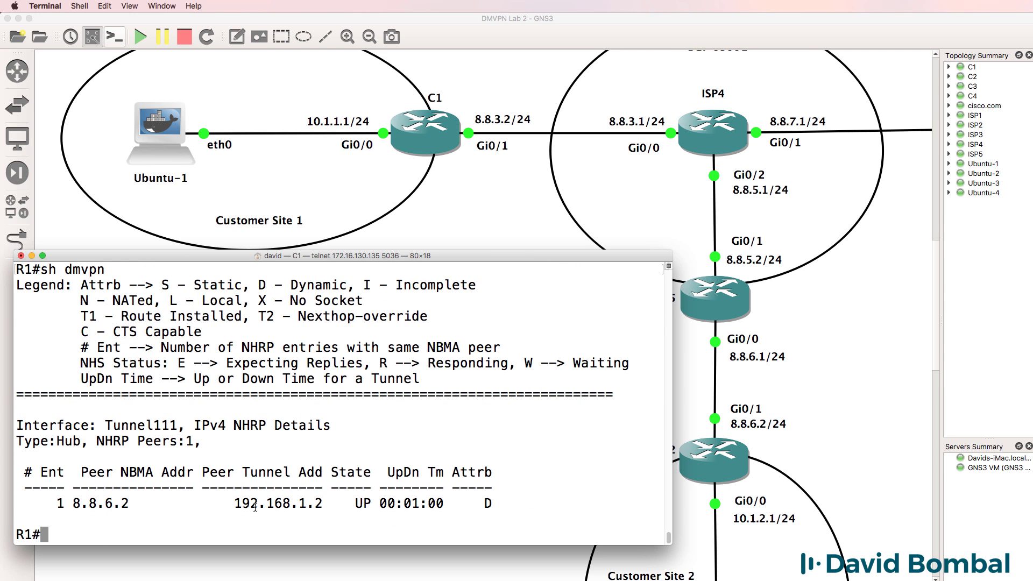
drag(150, 503, 62, 503)
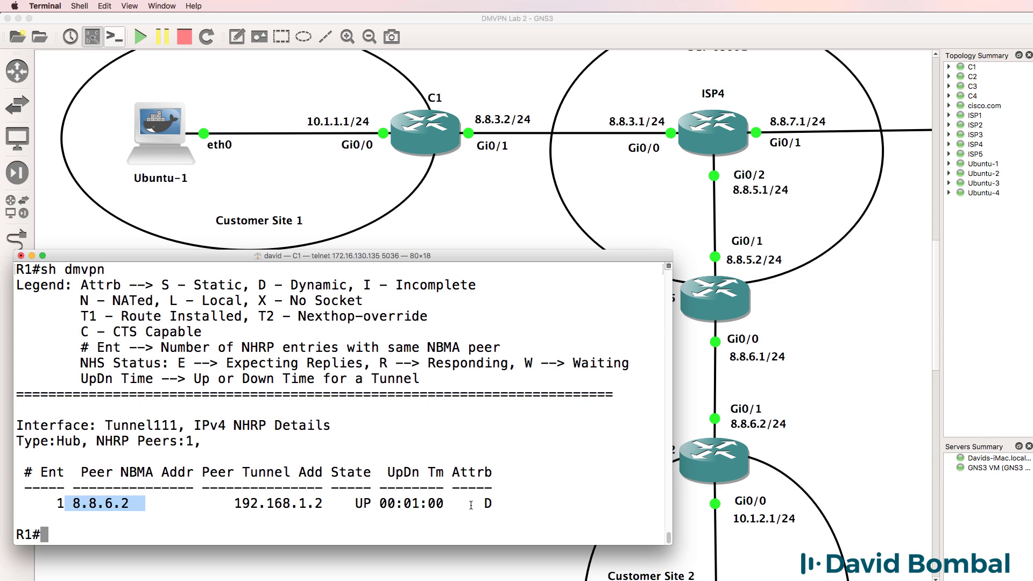
drag(493, 504, 471, 506)
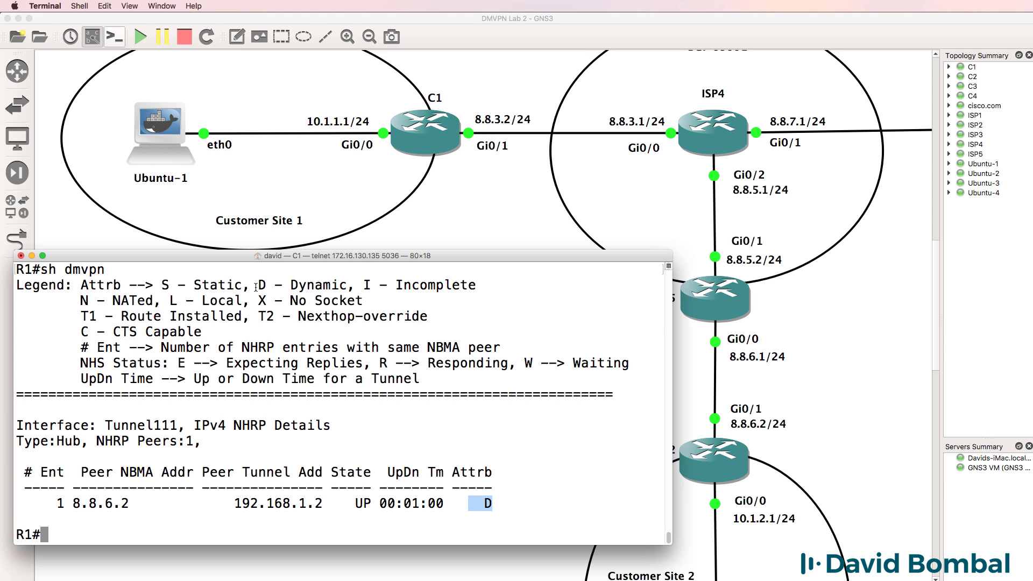
drag(259, 284, 347, 285)
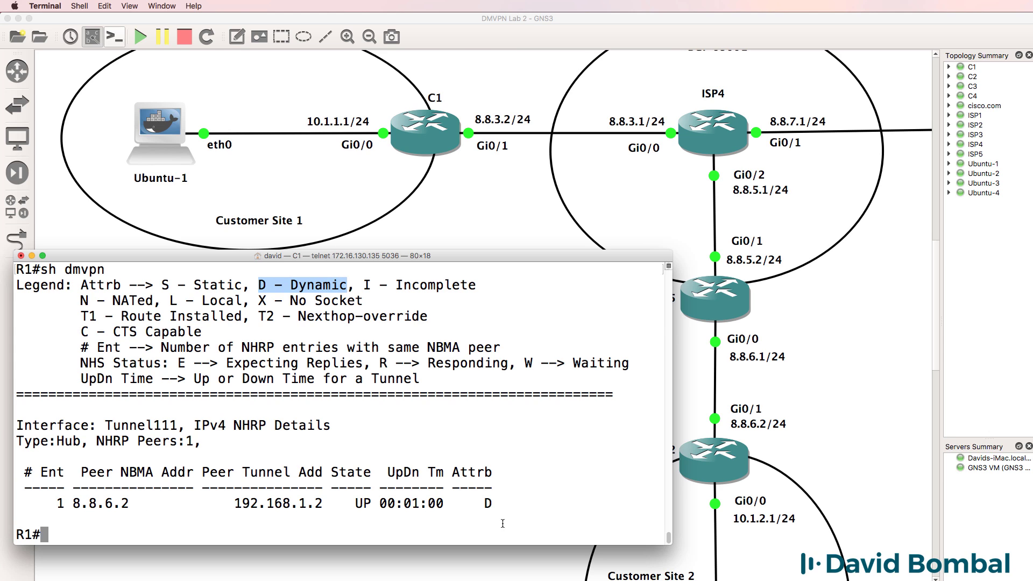
drag(511, 505, 52, 501)
Step: List C1's EIGRP neighbors and highlight neighbor 192.168.1.2 on Tu111
text(sh ip ei)
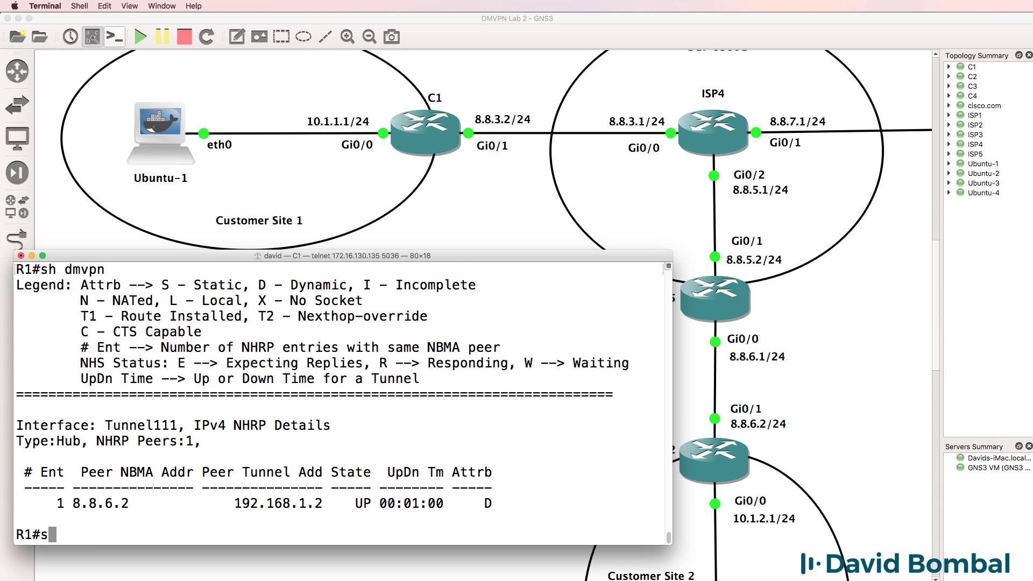
key(Tab)
text(nei)
key(Return)
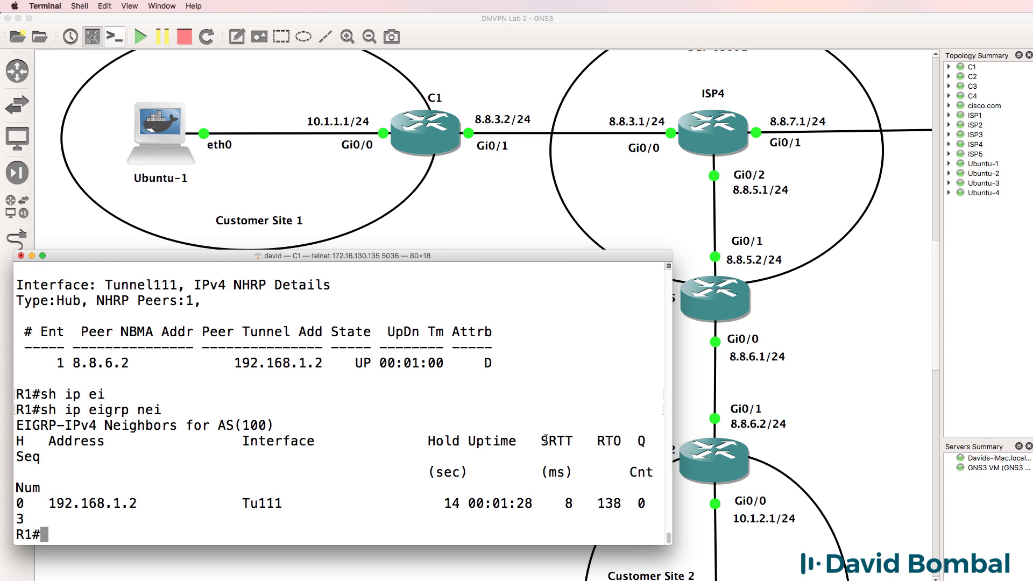
drag(673, 377, 689, 378)
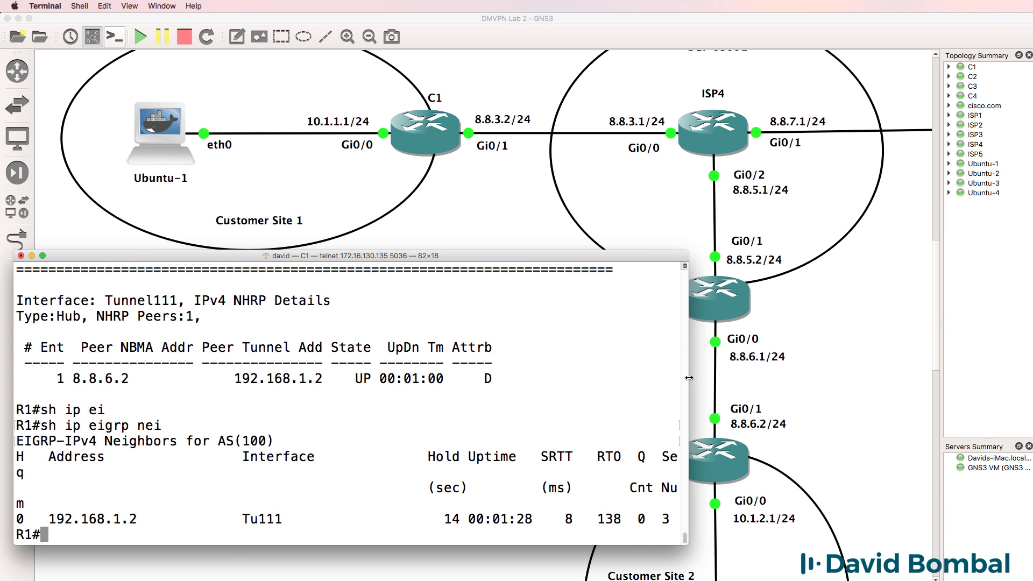
drag(250, 519, 301, 518)
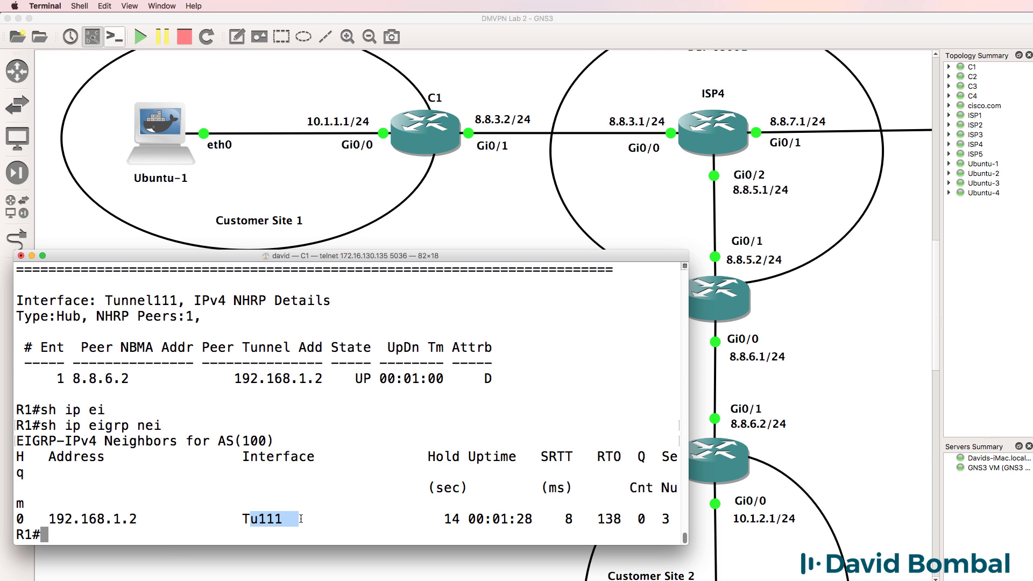
drag(137, 519, 39, 520)
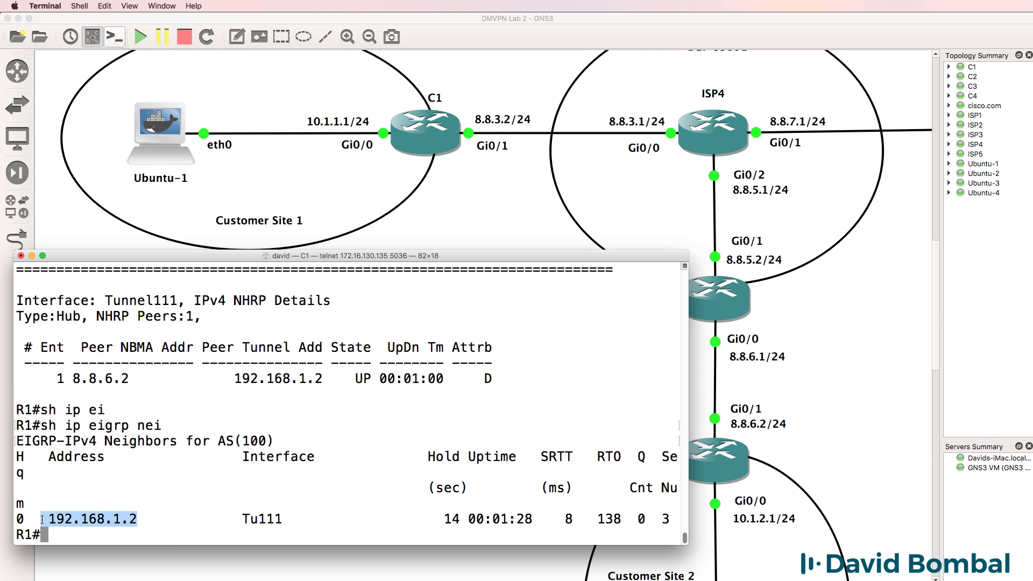
Step: Ping 192.168.1.2 and then 10.1.2.1 from C1
text(ping 182)
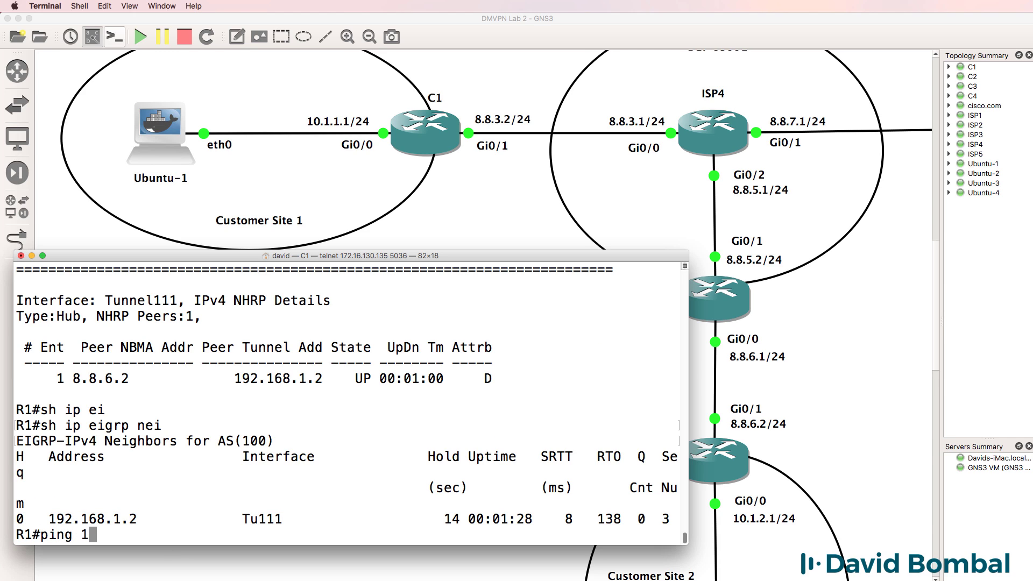
key(BackSpace)
key(BackSpace)
text(92.168.1.2)
key(Return)
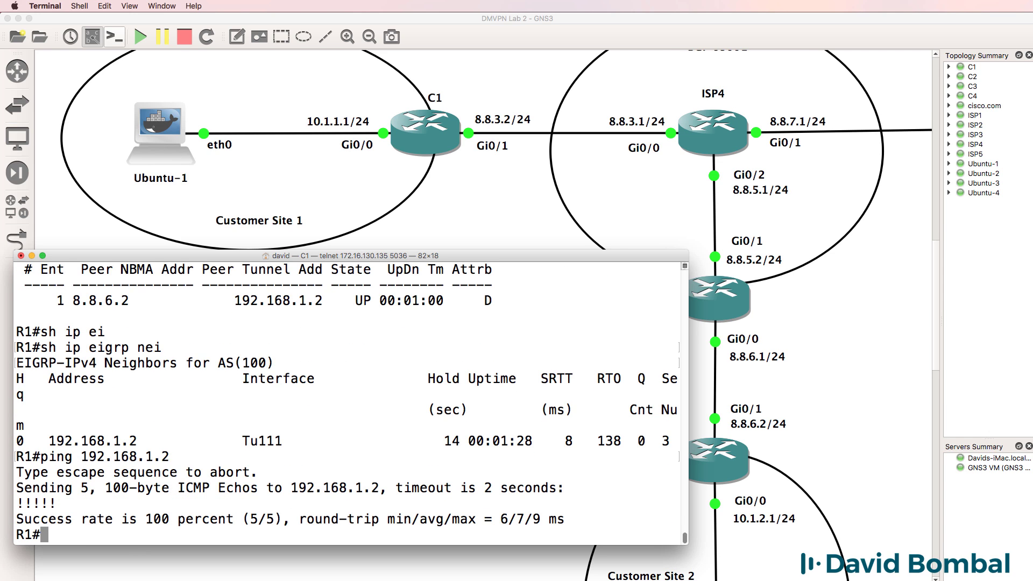
text(ping 10.1.2.1)
key(Return)
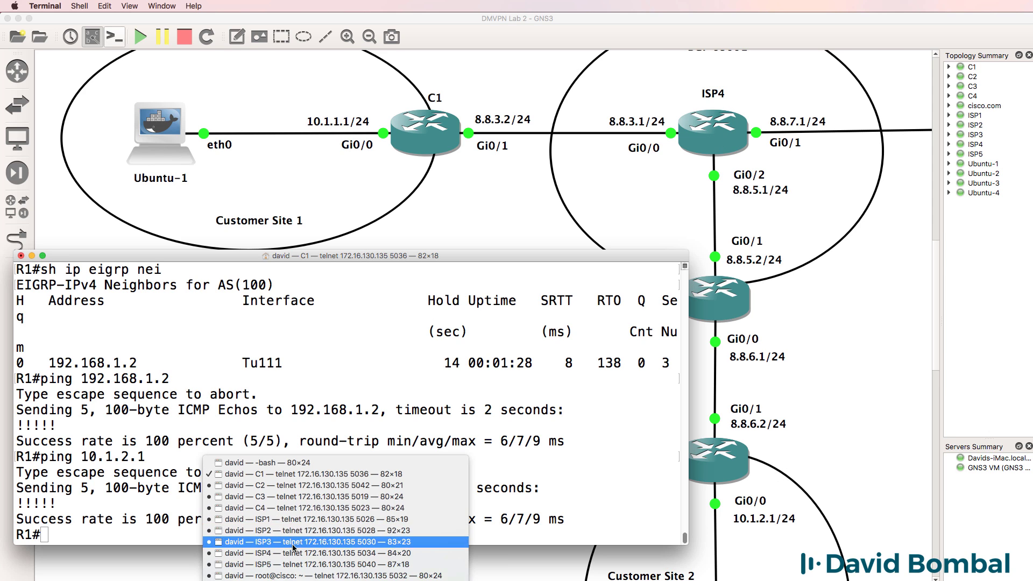
Step: Display ISP4's full routing table with 'sh ip route', then hide the consoles
click(292, 552)
key(Return)
text(sh ip route)
key(Return)
key(space)
text(sh ip route)
key(Return)
key(space)
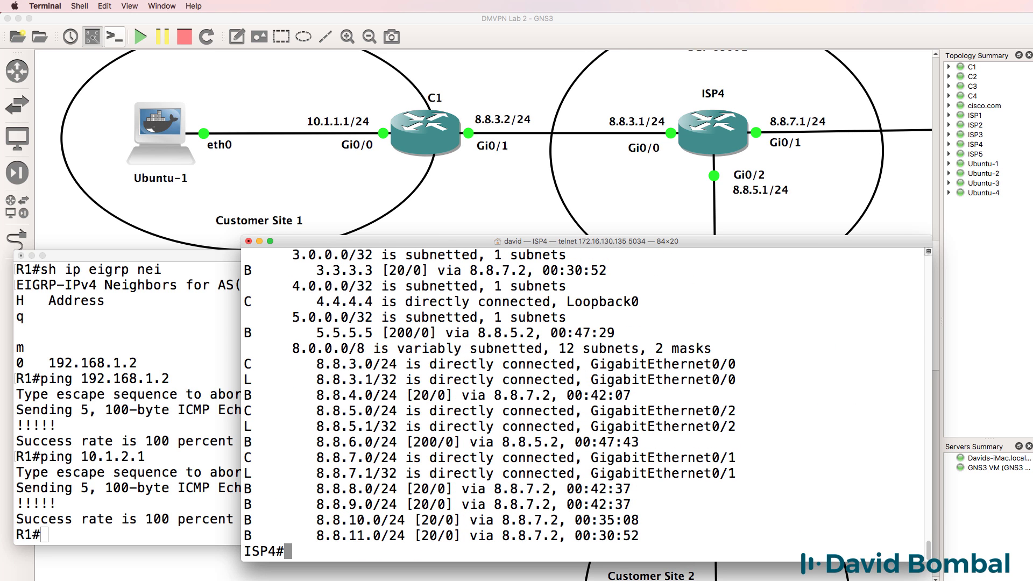
key(super+h)
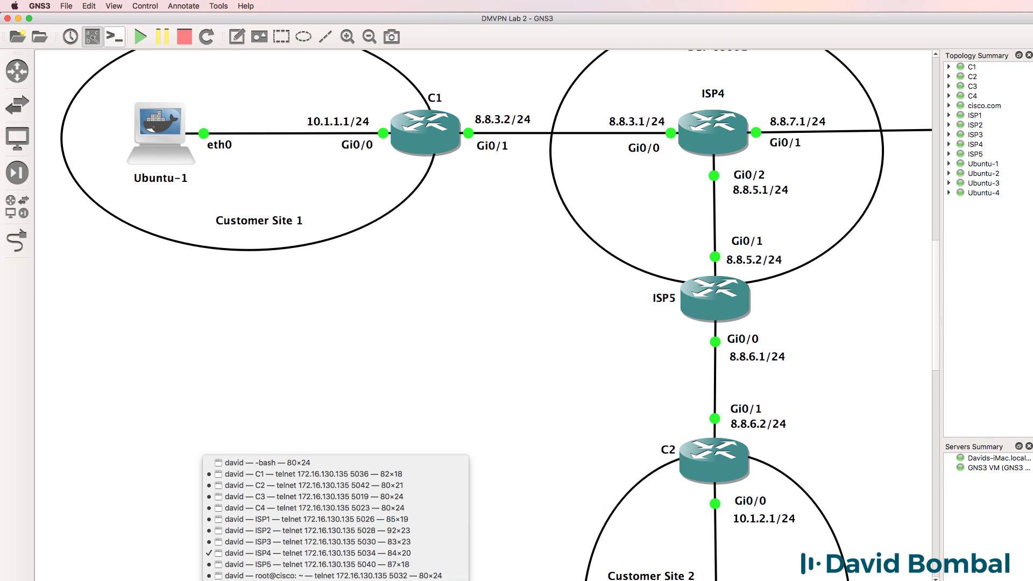
Step: Arrange both Ubuntu consoles and run ifconfig on Ubuntu-2, showing address 10.1.2.11
click(277, 546)
drag(521, 233, 213, 231)
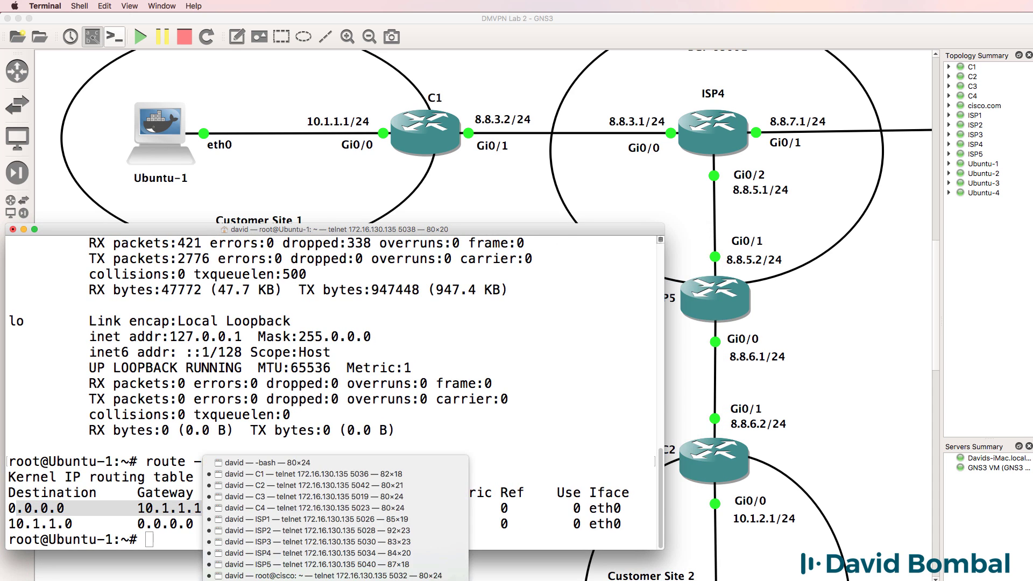
click(333, 495)
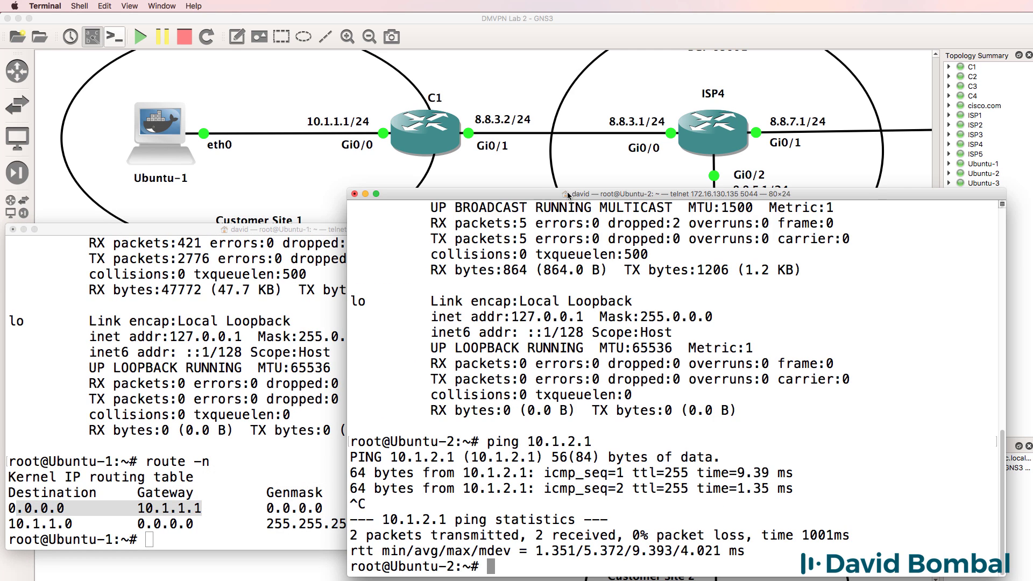
drag(567, 192, 573, 236)
key(Return)
key(Return)
text(ifconfig)
key(Return)
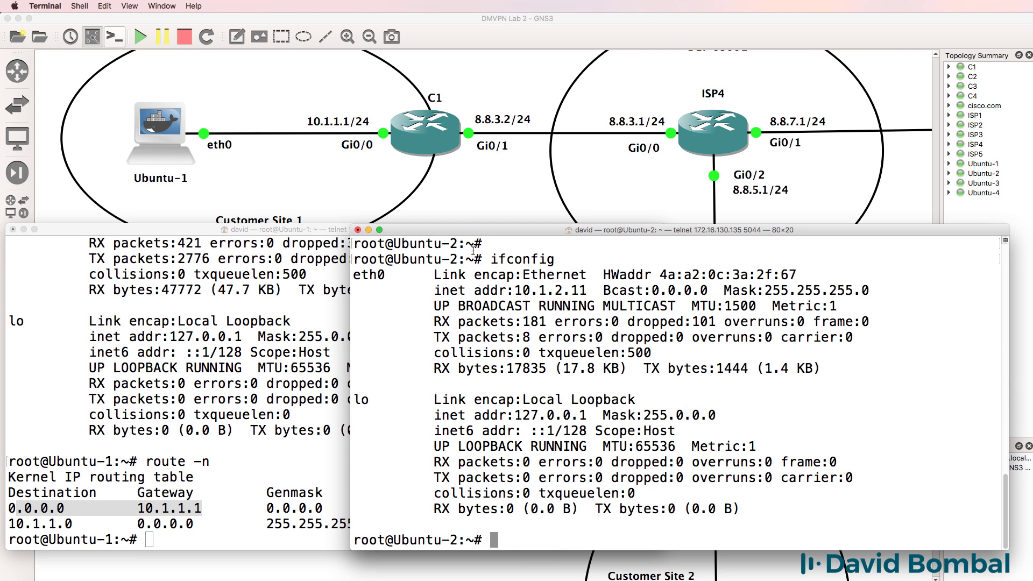
drag(512, 291, 606, 290)
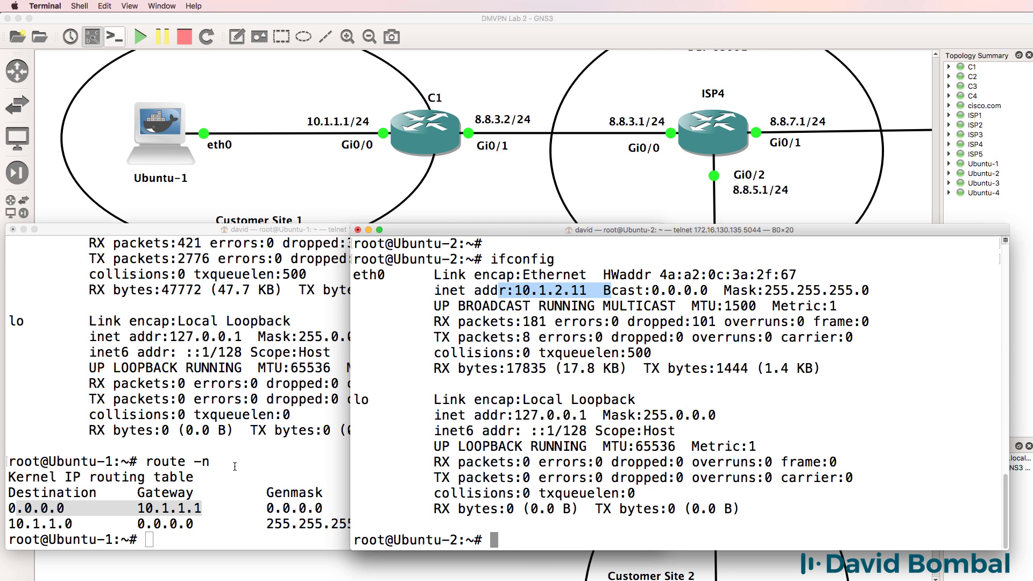
Step: Ping 10.1.2.11 from Ubuntu-1 and stop it with Ctrl+C to see the statistics
click(214, 468)
text(ping 01)
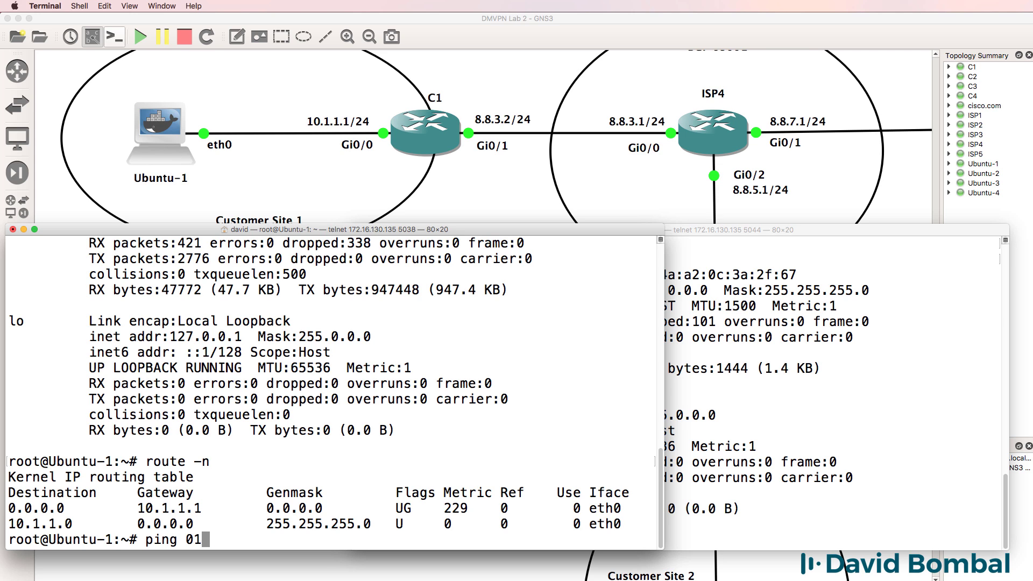
key(BackSpace)
key(BackSpace)
text(10.1.2.11)
key(Return)
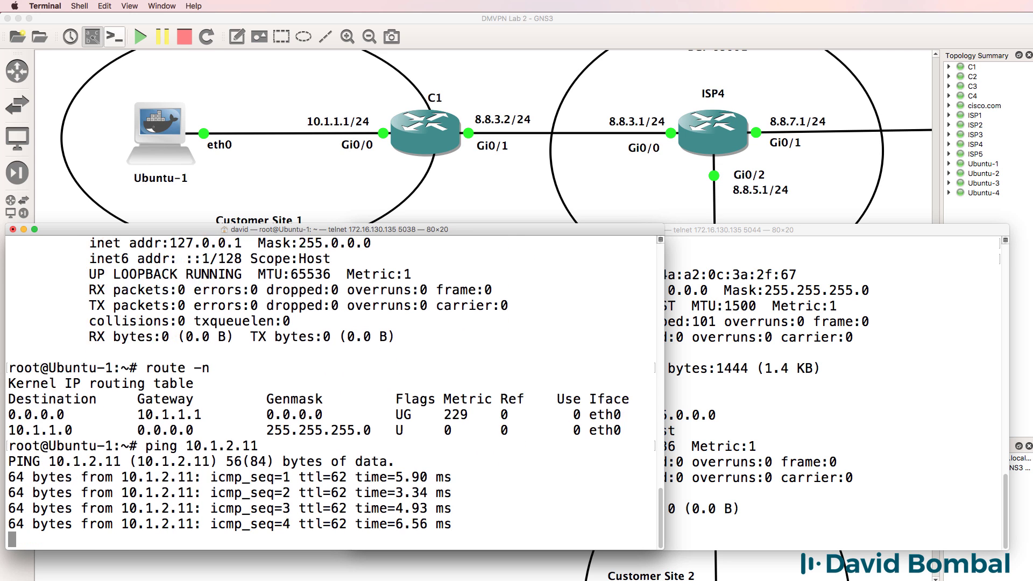
key(ctrl+c)
Step: Run ifconfig on Ubuntu-1 to show its address 10.1.1.11
click(832, 285)
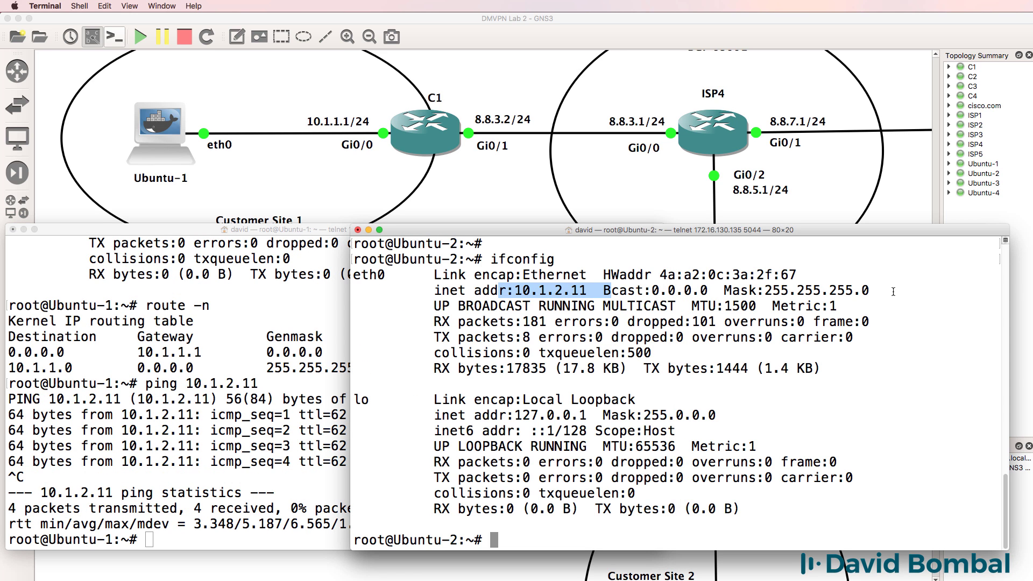
click(144, 440)
text(ifconfig)
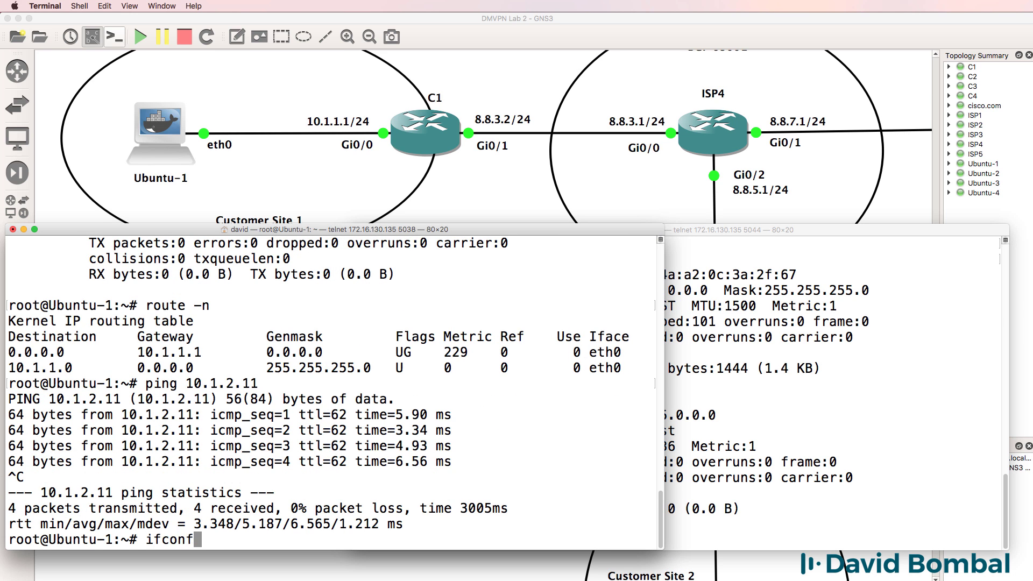
key(Return)
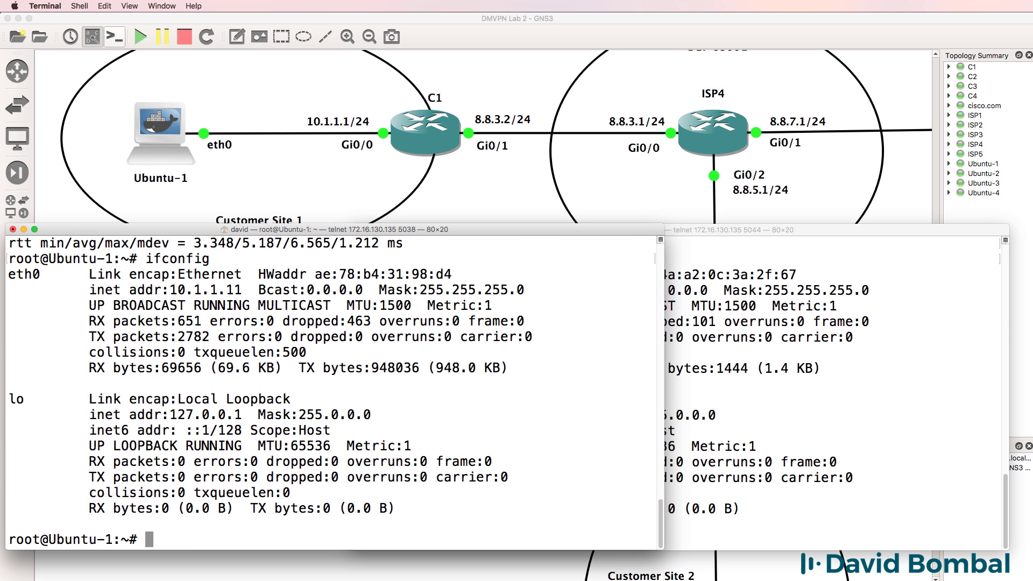
Step: Ping Ubuntu-1 from Ubuntu-2, stop it with Ctrl+C, and return to the GNS3 topology
click(760, 377)
text(ping 10.1)
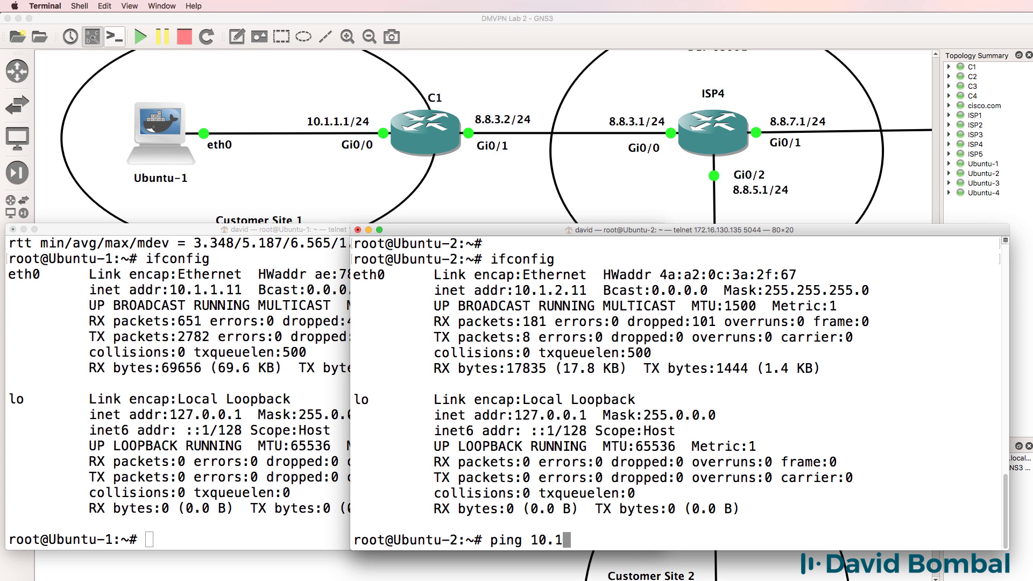
text(.1.1.11)
key(Return)
key(ctrl+c)
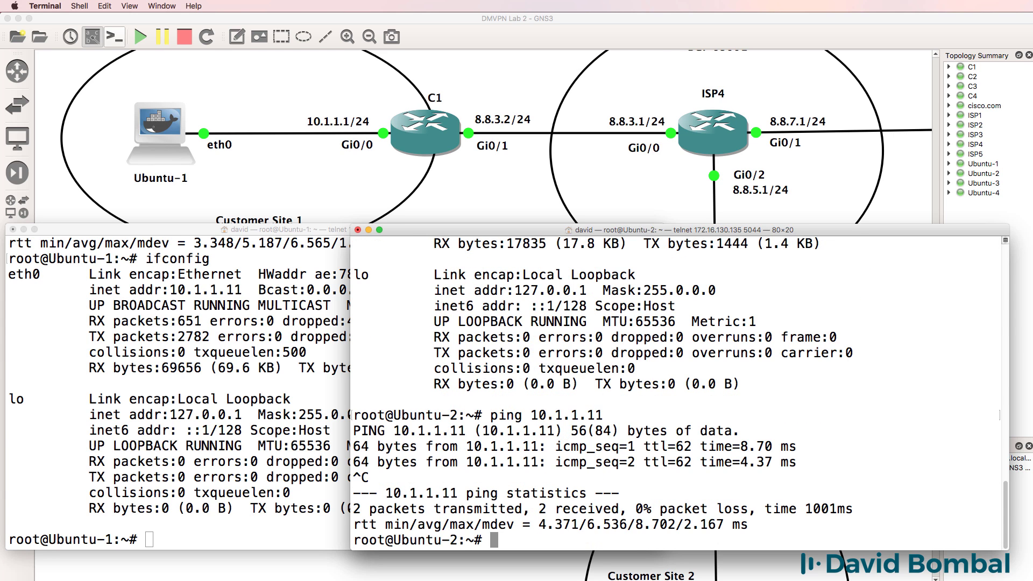
click(736, 76)
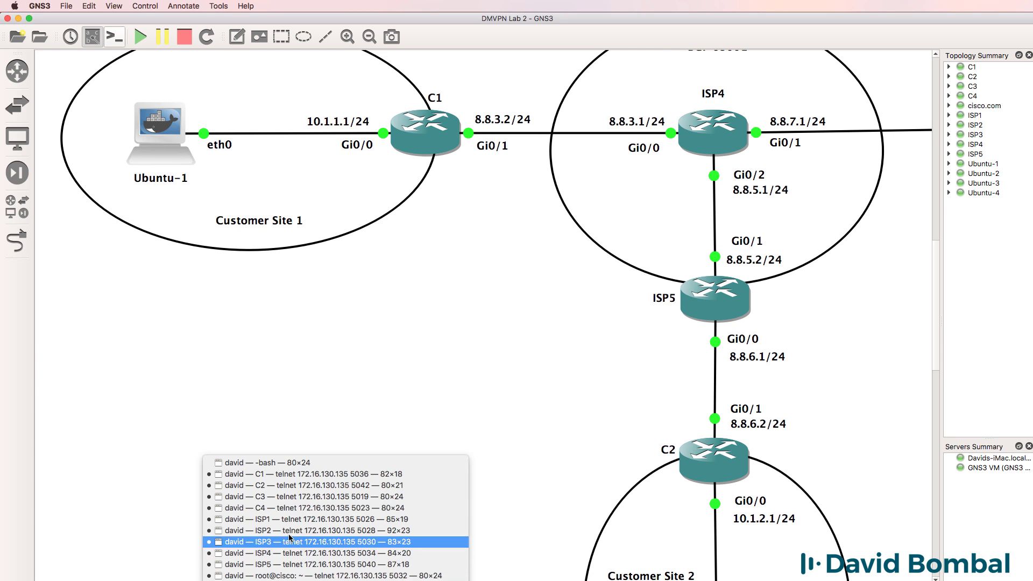
Step: Show ISP4's full routing table, then hide the console
click(290, 533)
text(sh ip route)
key(Return)
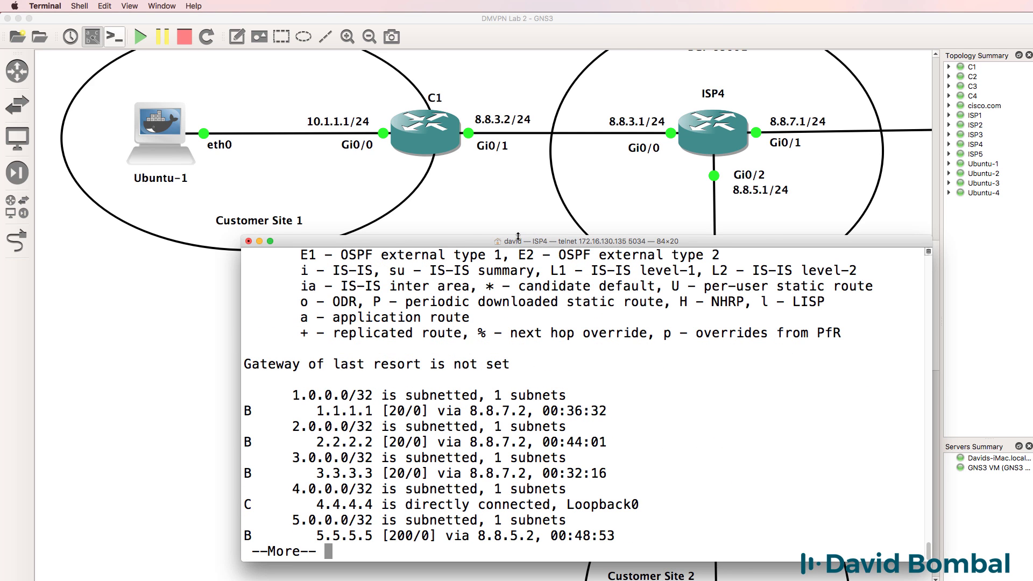
drag(518, 236, 496, 113)
key(space)
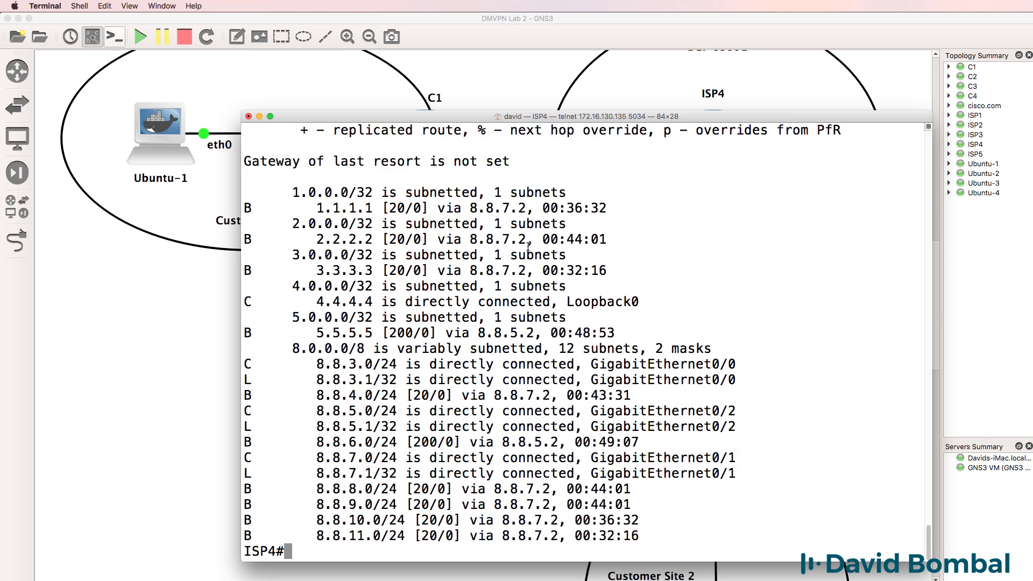
key(super+h)
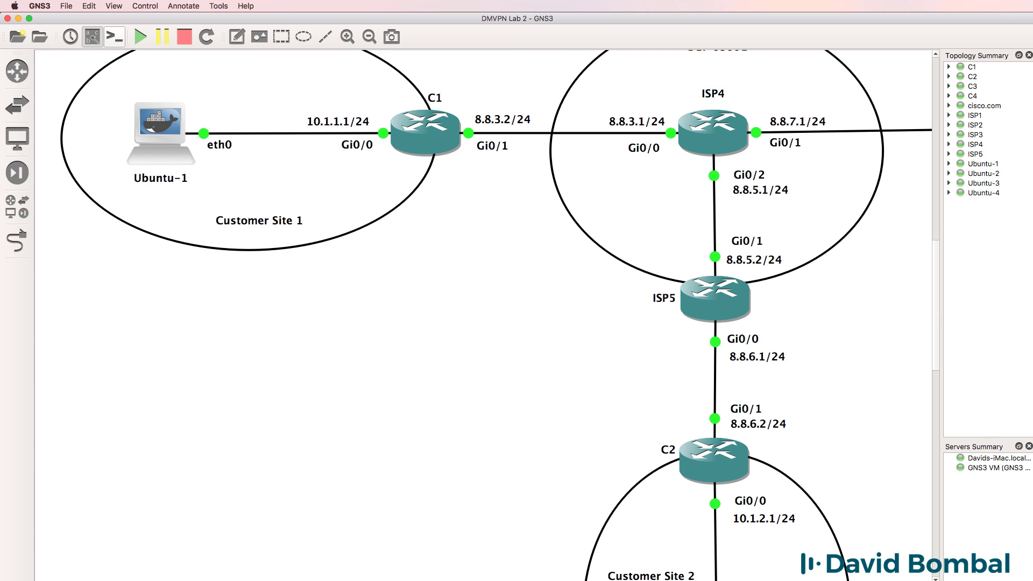
Step: On C1, show the routing table and highlight the EIGRP route to 10.1.2.0/24
right_click(293, 579)
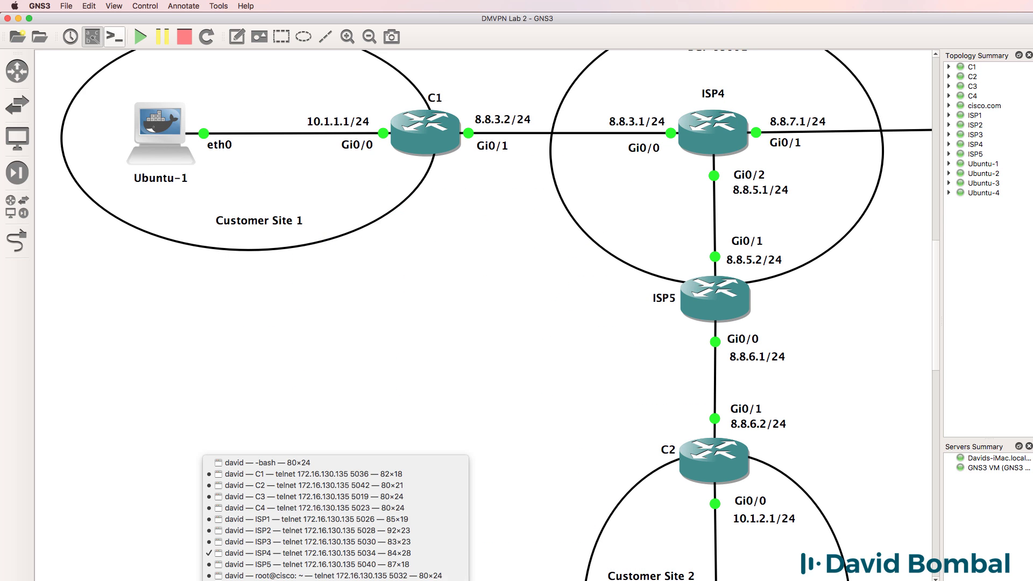
click(290, 480)
key(Return)
text(sh ip route)
key(Return)
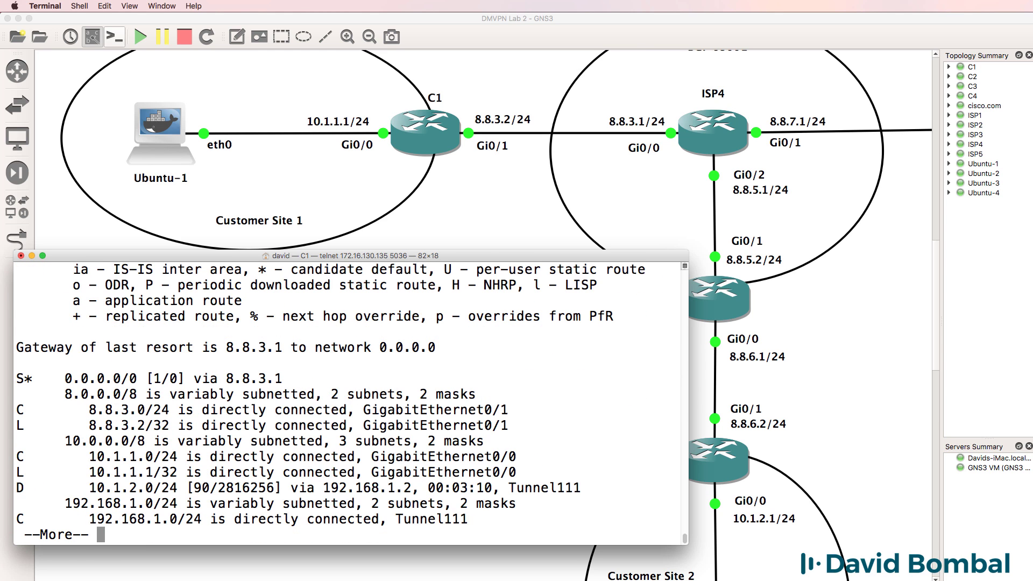
key(space)
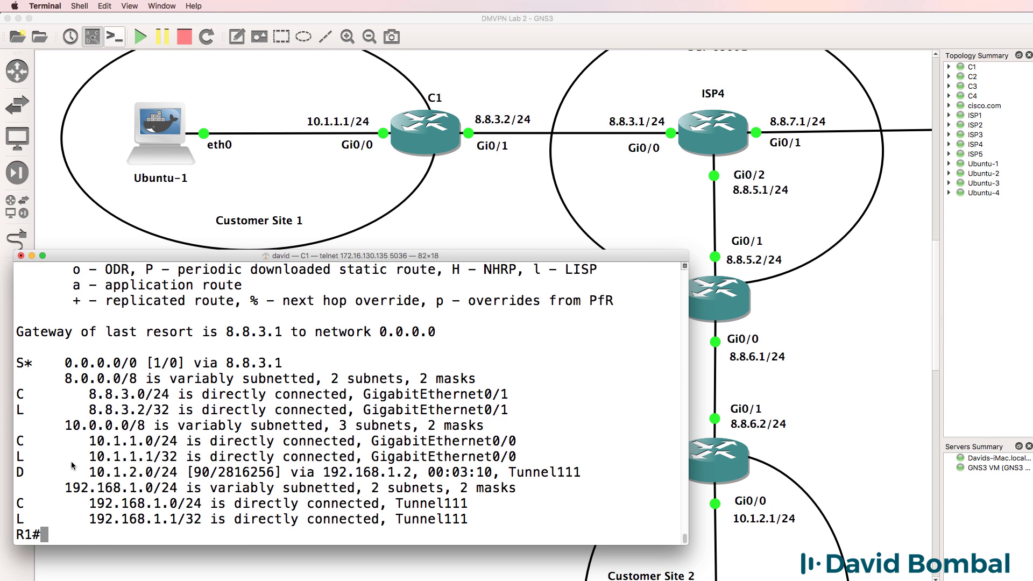
drag(40, 474, 599, 478)
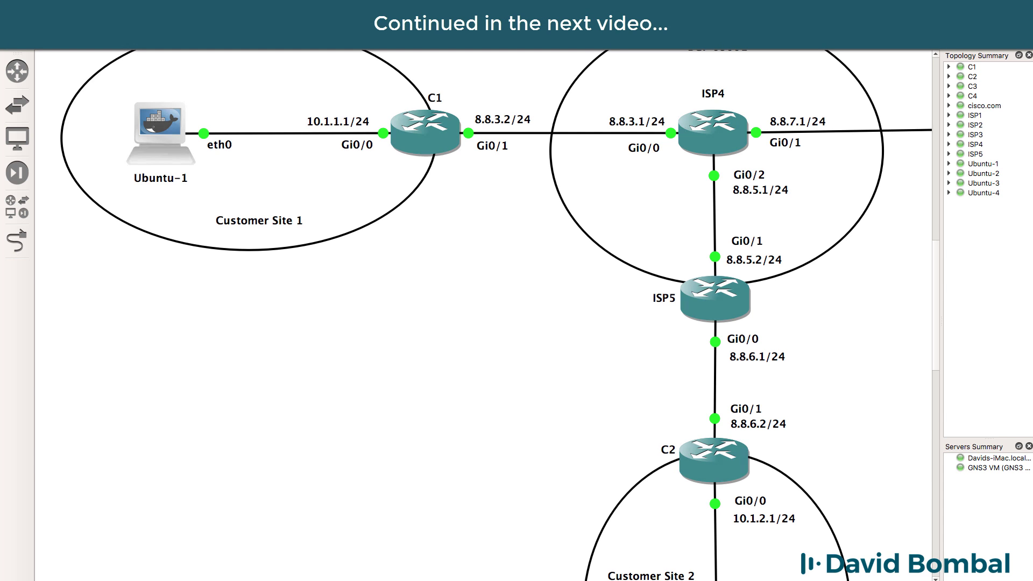
Step: Scroll the GNS3 canvas right toward ISP1–ISP3 and routers C3 and C4
scroll(536, 577, right, 15)
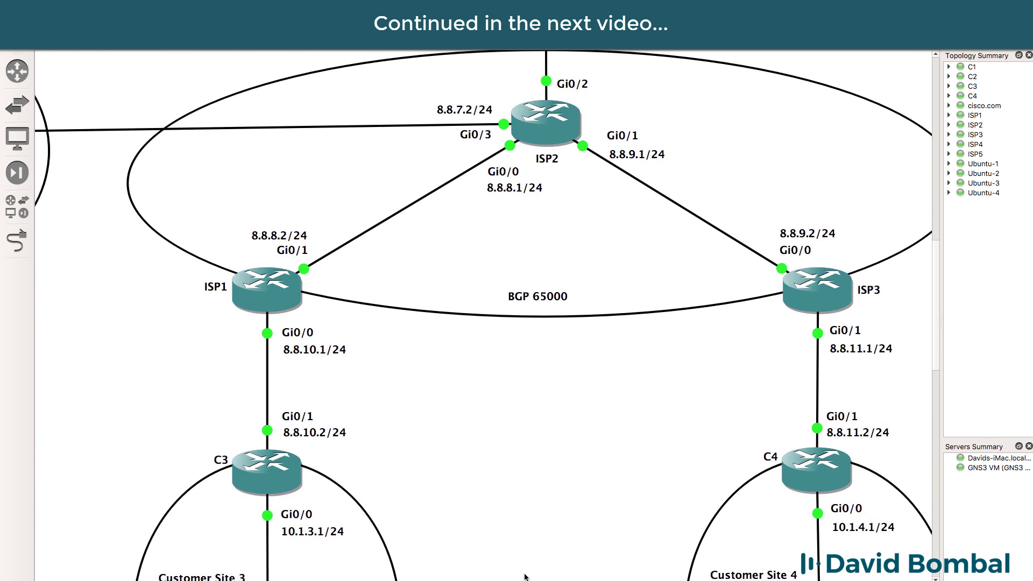